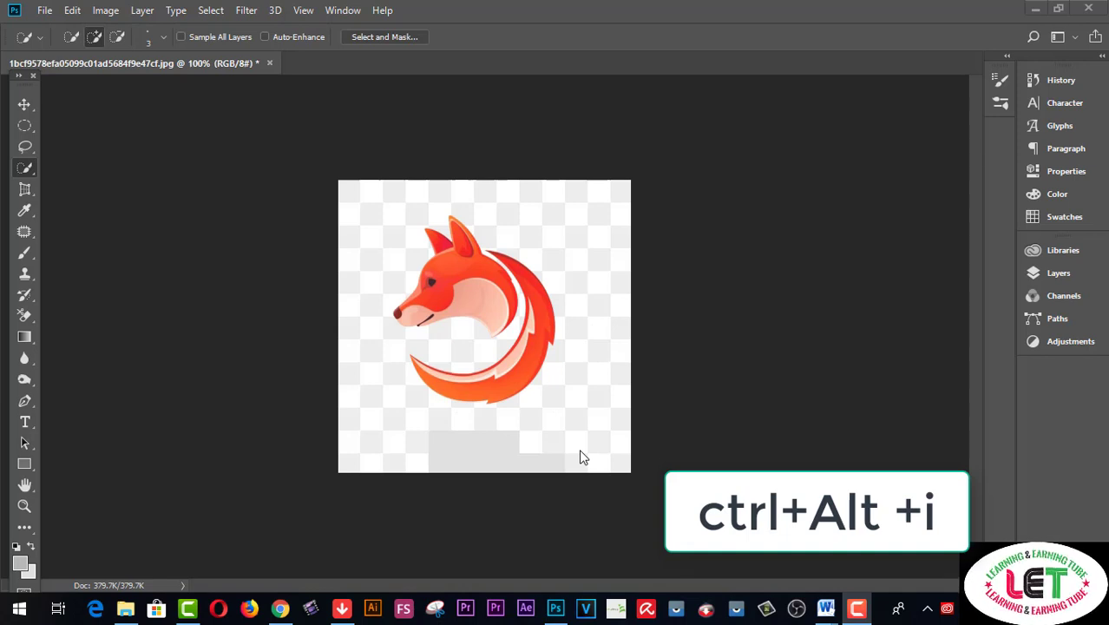
# - Resize the fox image to 600 px wide and 600 px high
pyautogui.hotkey('ctrl', 'alt', 'i')
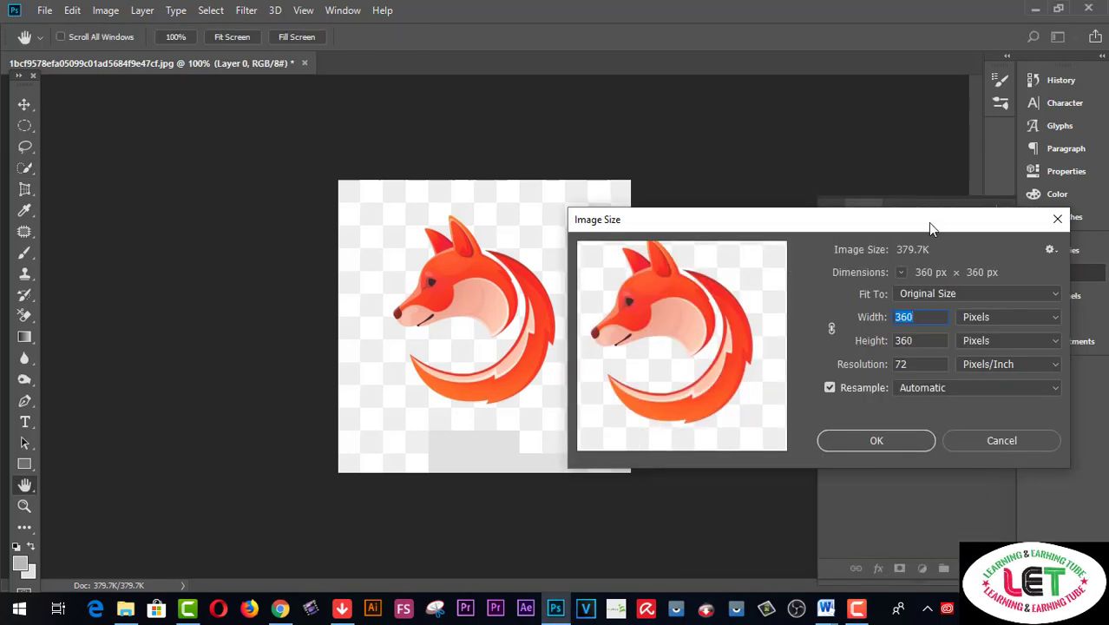
pyautogui.moveTo(928, 223); pyautogui.dragTo(920, 93)
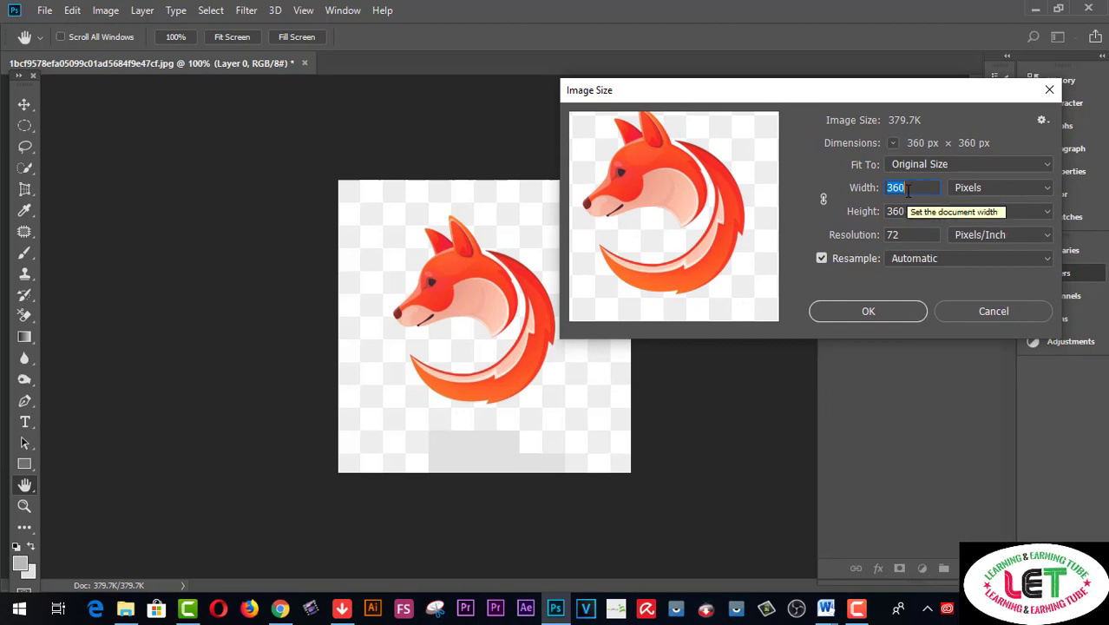
pyautogui.write('600')
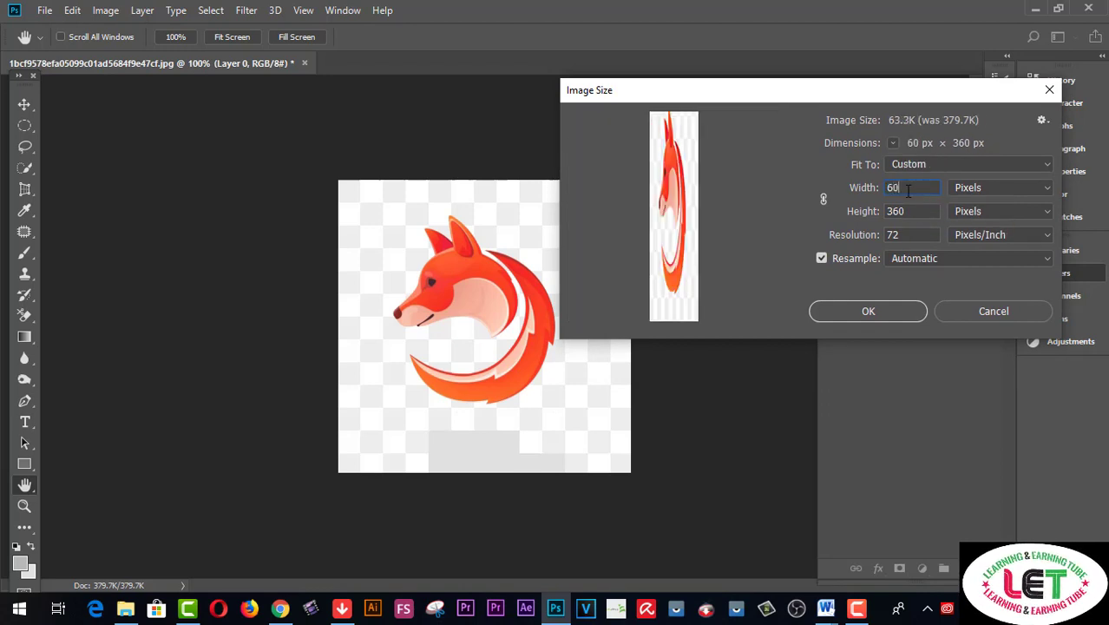
pyautogui.moveTo(909, 211); pyautogui.dragTo(887, 211)
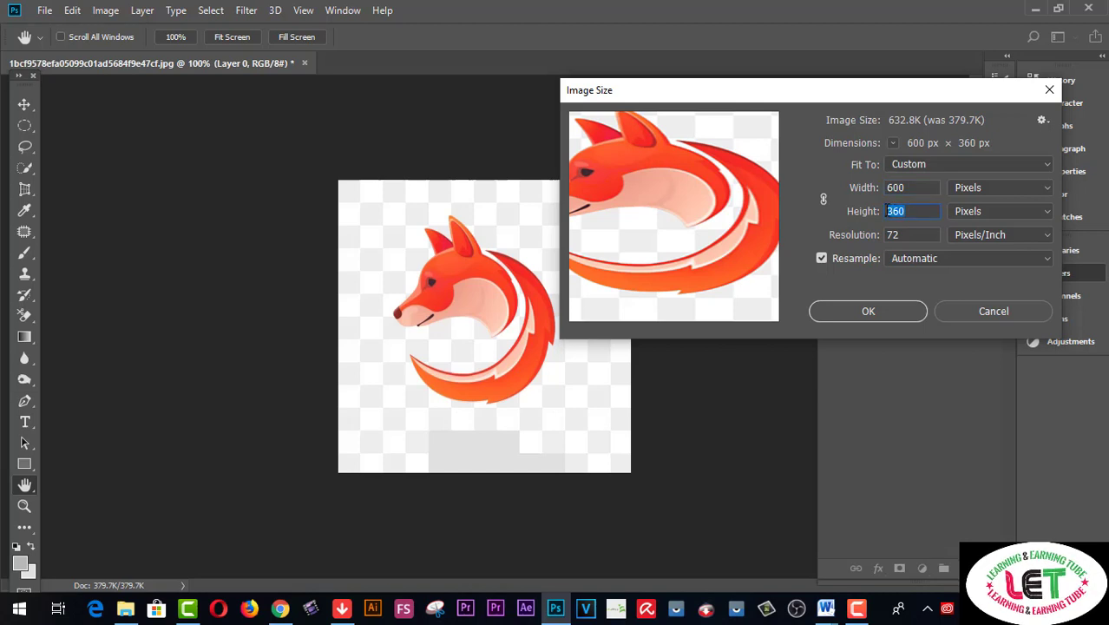
pyautogui.write('600')
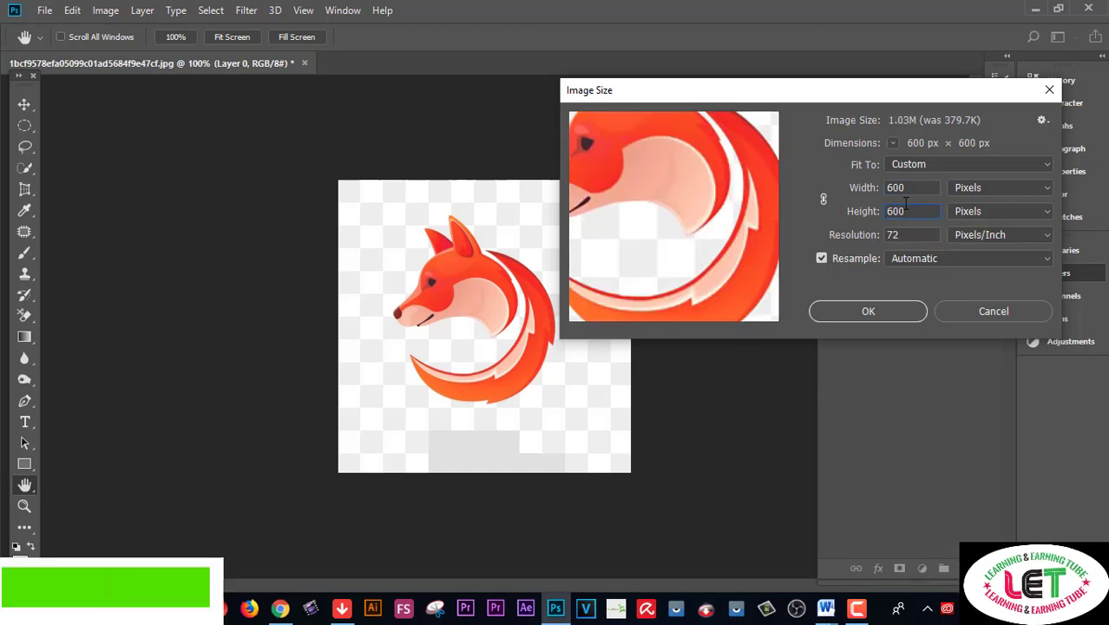
pyautogui.click(868, 311)
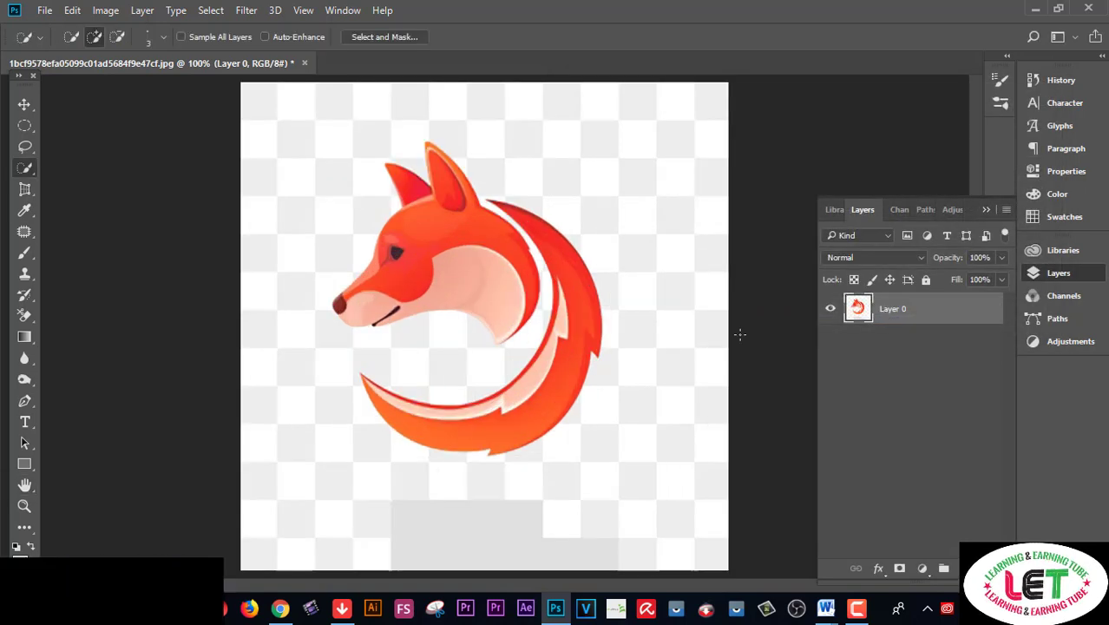
# - Select the checkered background around the fox with the Quick Selection Tool and cut it out of the layer
pyautogui.keyDown('alt'); pyautogui.click(632, 355); pyautogui.keyUp('alt')
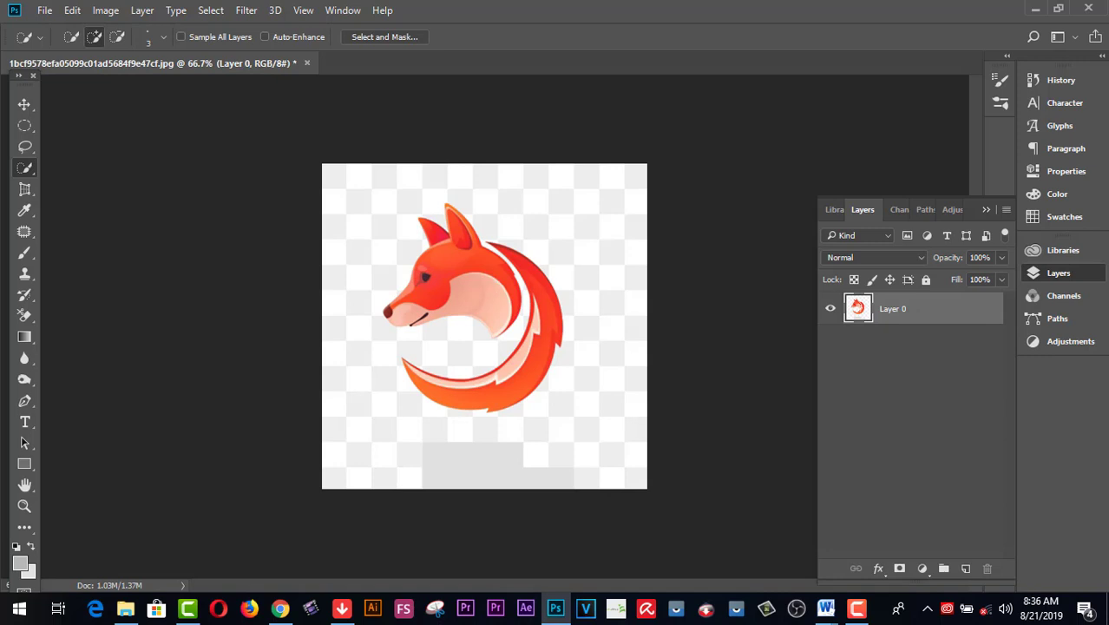
pyautogui.rightClick(25, 169)
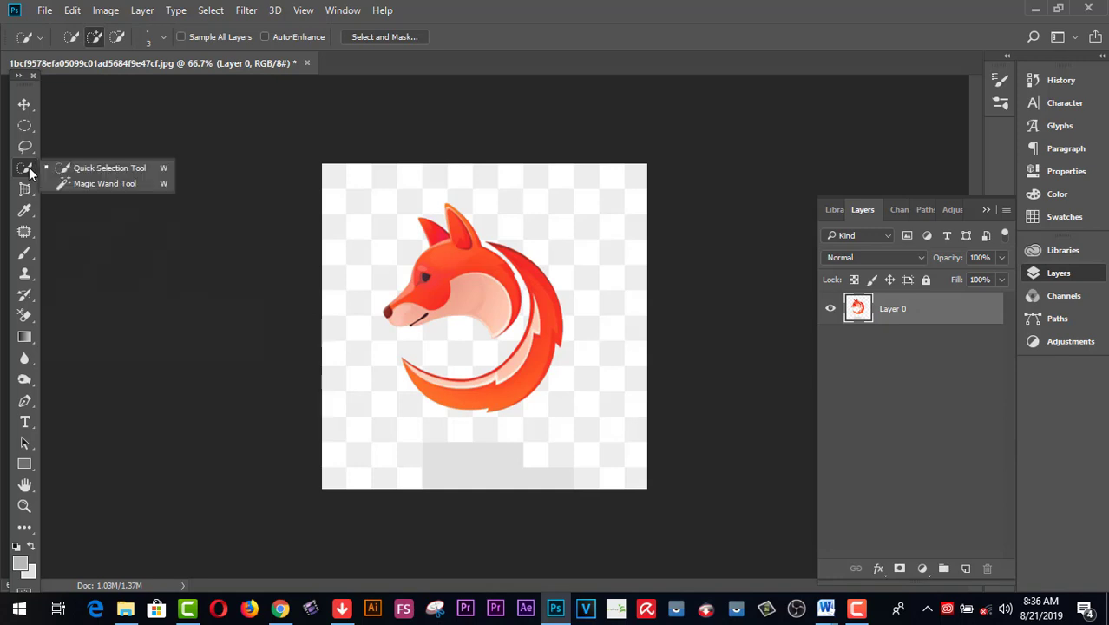
pyautogui.click(63, 170)
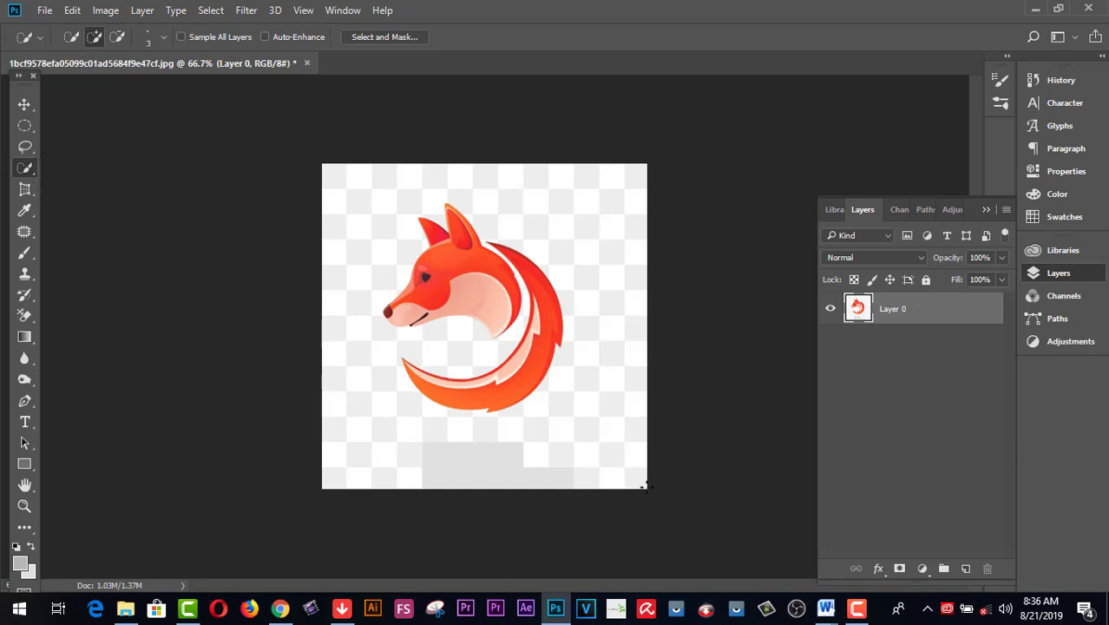
pyautogui.moveTo(644, 486)
pyautogui.mouseDown()
pyautogui.moveTo(620, 449)
pyautogui.moveTo(632, 306)
pyautogui.moveTo(617, 233)
pyautogui.moveTo(600, 202)
pyautogui.moveTo(561, 189)
pyautogui.moveTo(605, 227)
pyautogui.mouseUp()
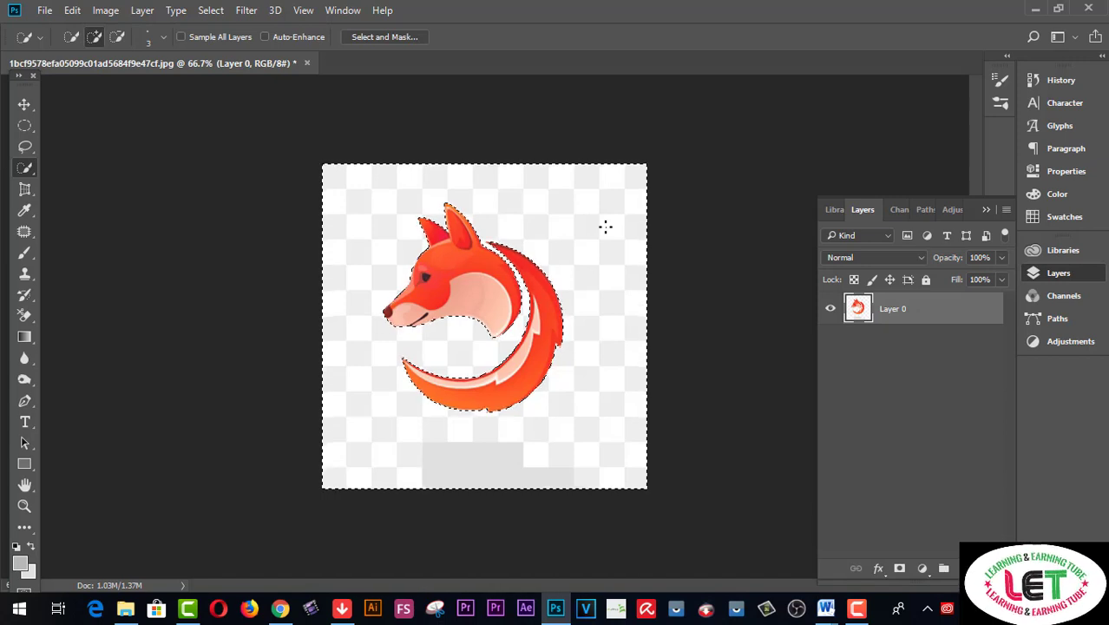
pyautogui.hotkey('ctrl', 'x')
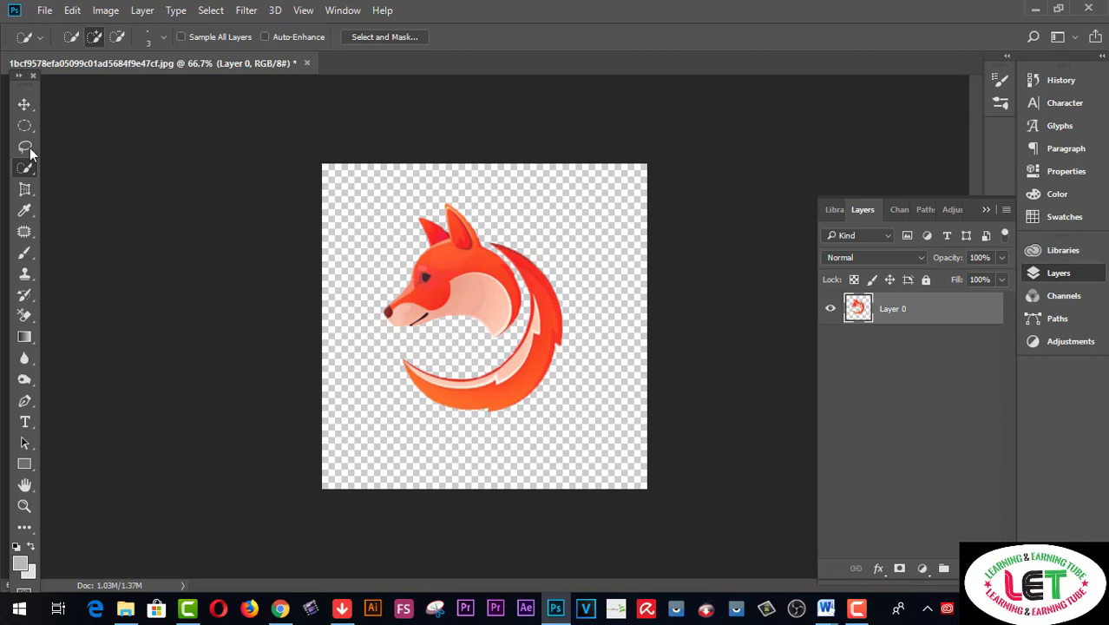
# - Move the cut-out fox slightly to the right on the transparent canvas
pyautogui.click(24, 104)
pyautogui.moveTo(467, 288)
pyautogui.mouseDown()
pyautogui.moveTo(444, 269)
pyautogui.moveTo(499, 278)
pyautogui.moveTo(453, 311)
pyautogui.moveTo(494, 301)
pyautogui.moveTo(477, 283)
pyautogui.mouseUp()
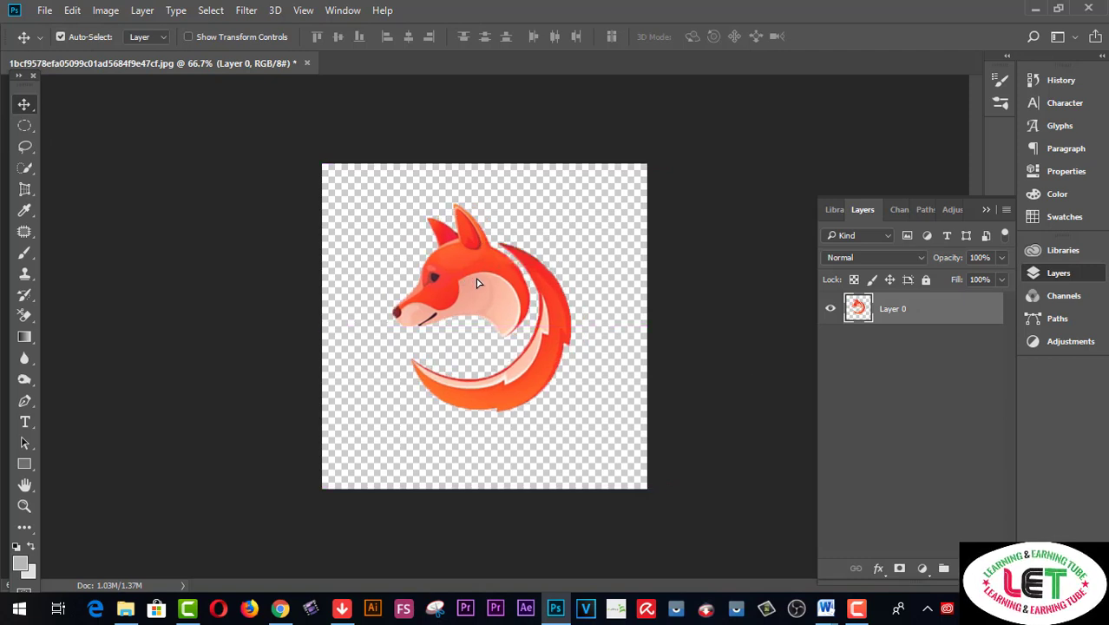
pyautogui.click(24, 506)
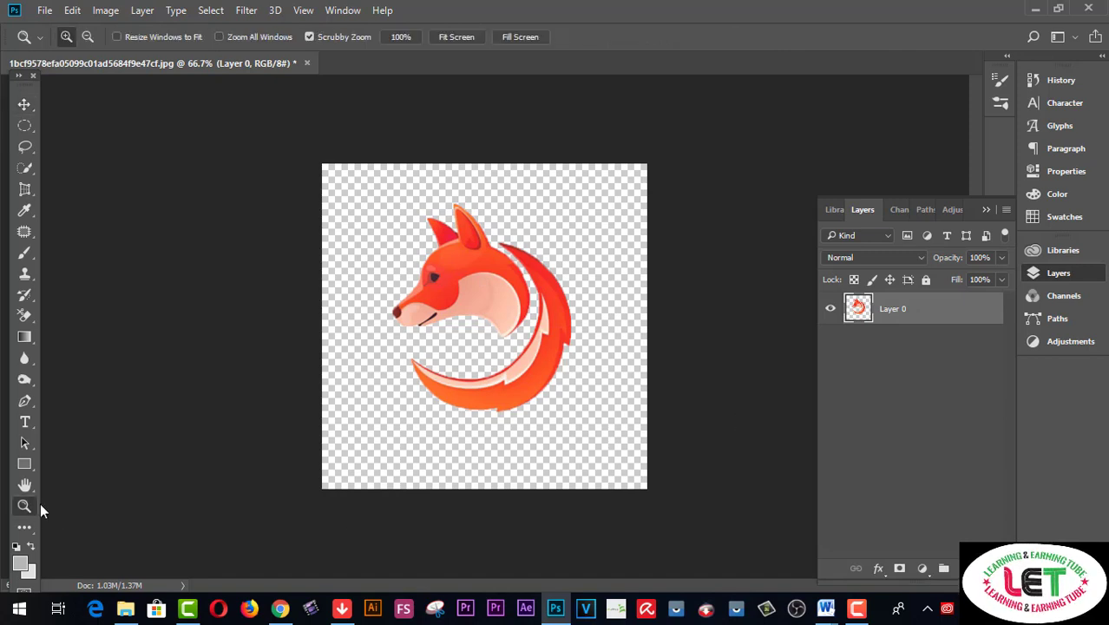
pyautogui.click(480, 380)
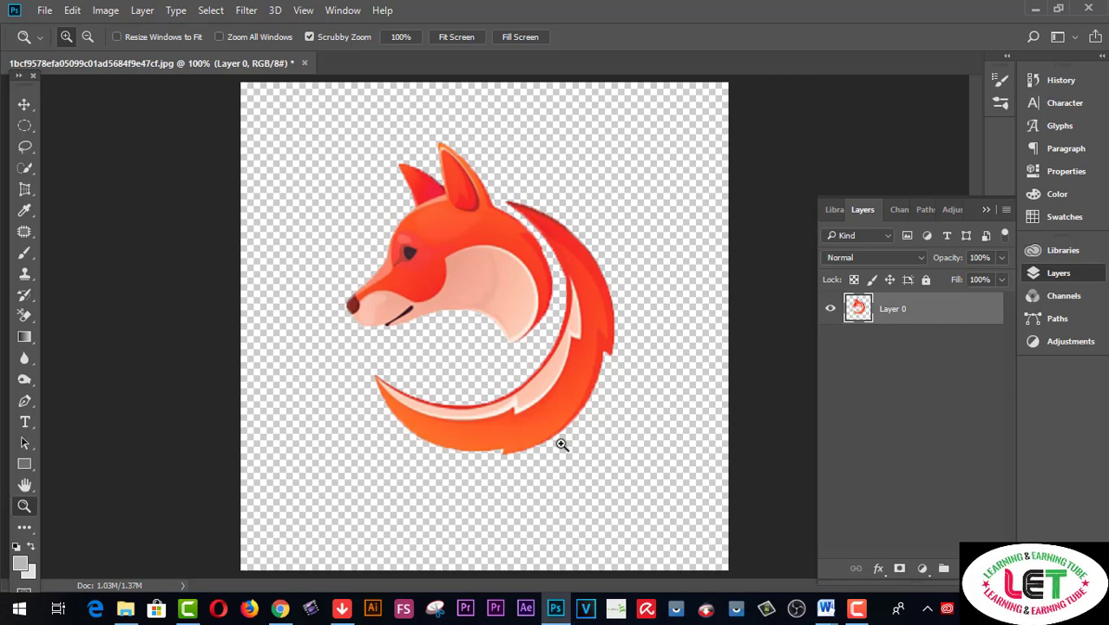
pyautogui.keyDown('alt'); pyautogui.click(560, 443); pyautogui.keyUp('alt')
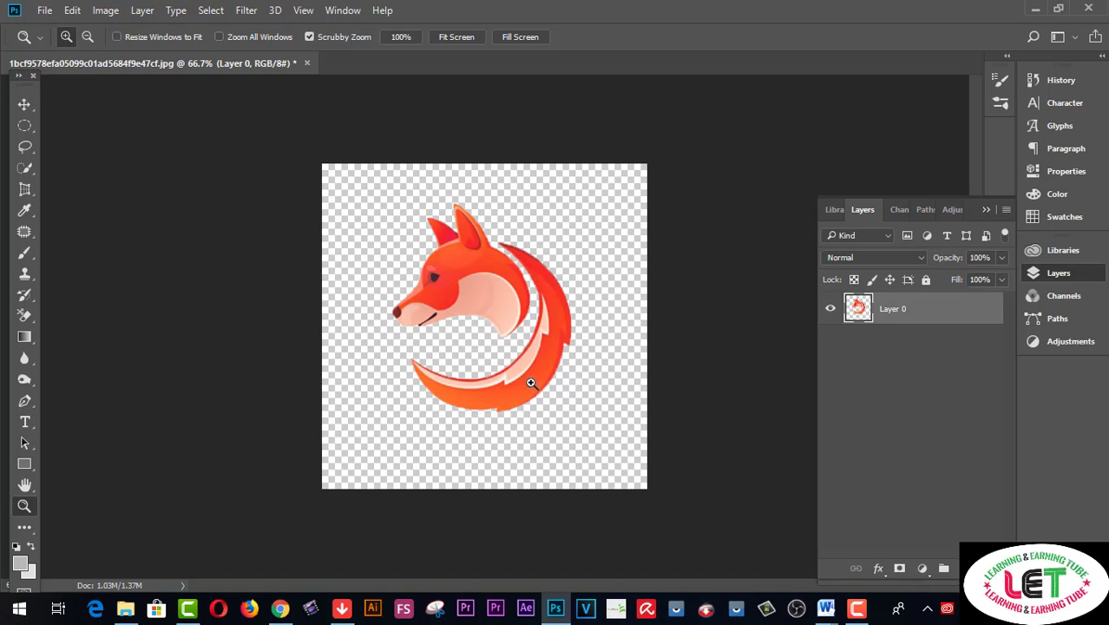
# - Create a 600 × 600 px rectangle shape
pyautogui.click(24, 465)
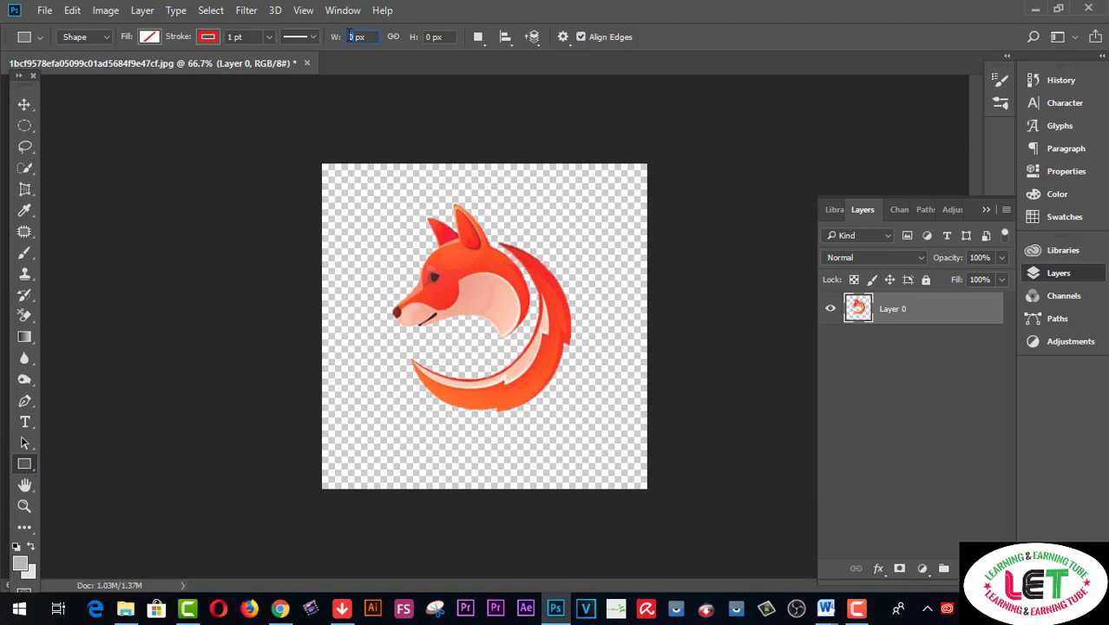
pyautogui.write('50')
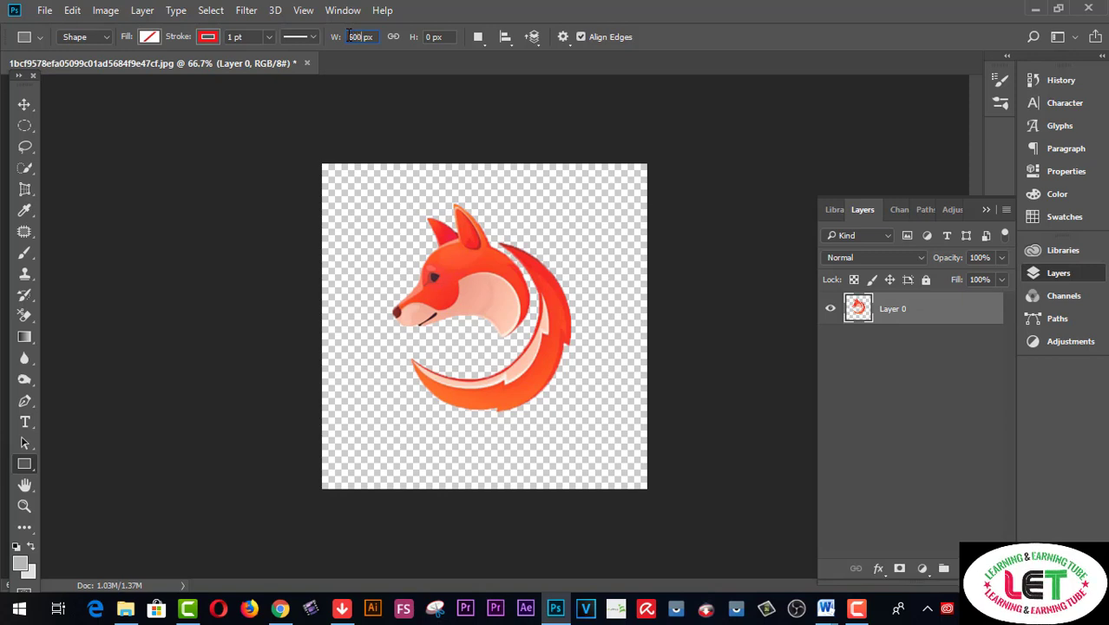
pyautogui.press('Tab')
pyautogui.write('600')
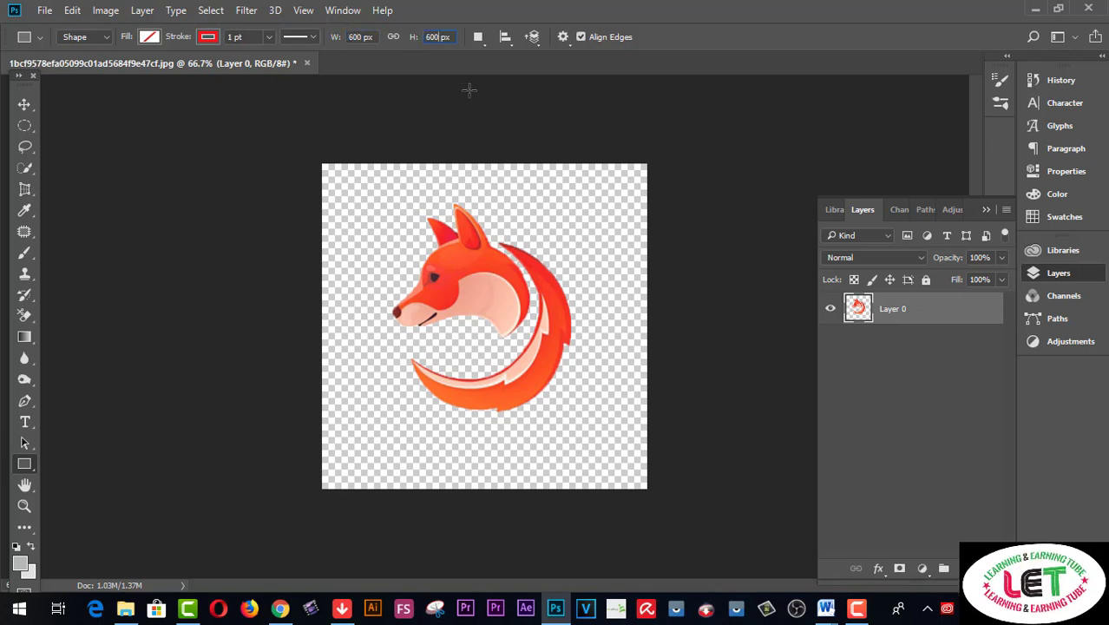
pyautogui.click(467, 94)
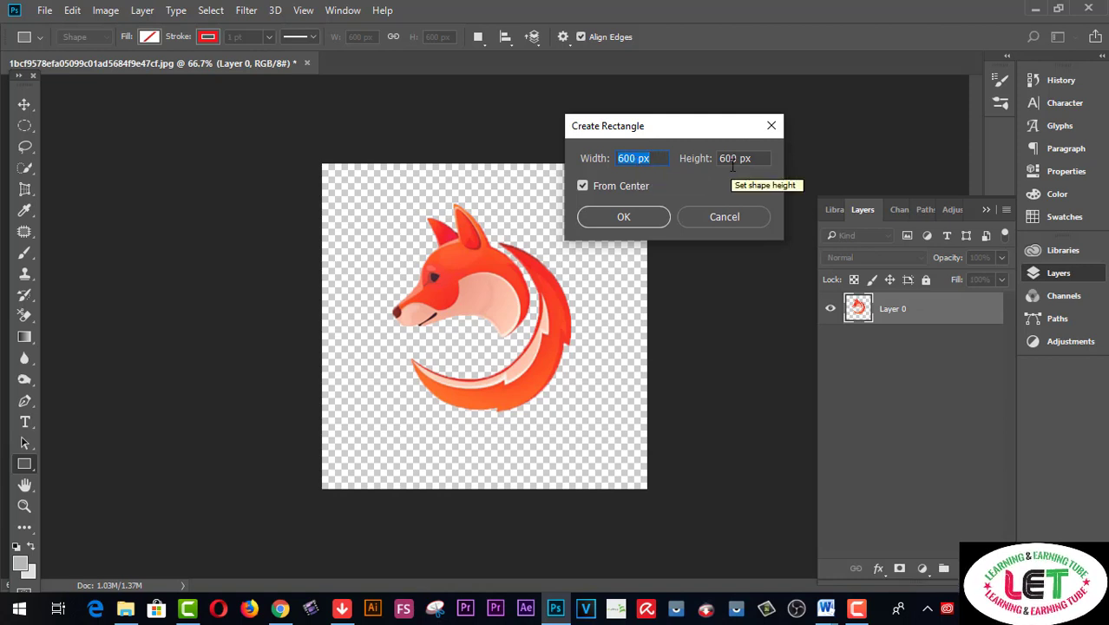
pyautogui.click(638, 216)
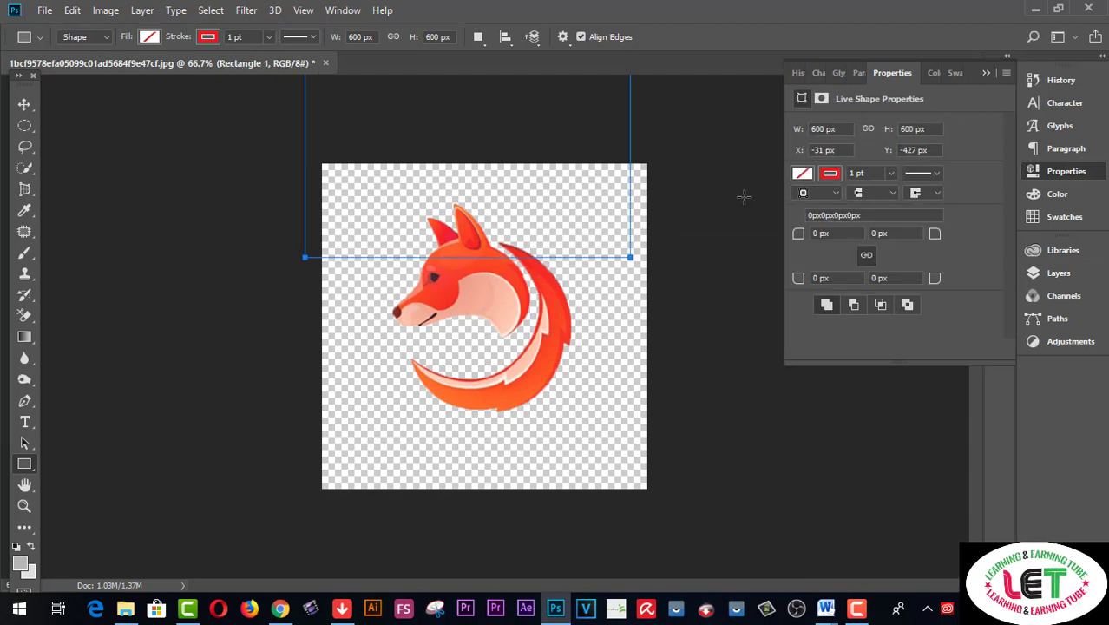
# - Fill the rectangle with light grey and remove its stroke
pyautogui.click(802, 175)
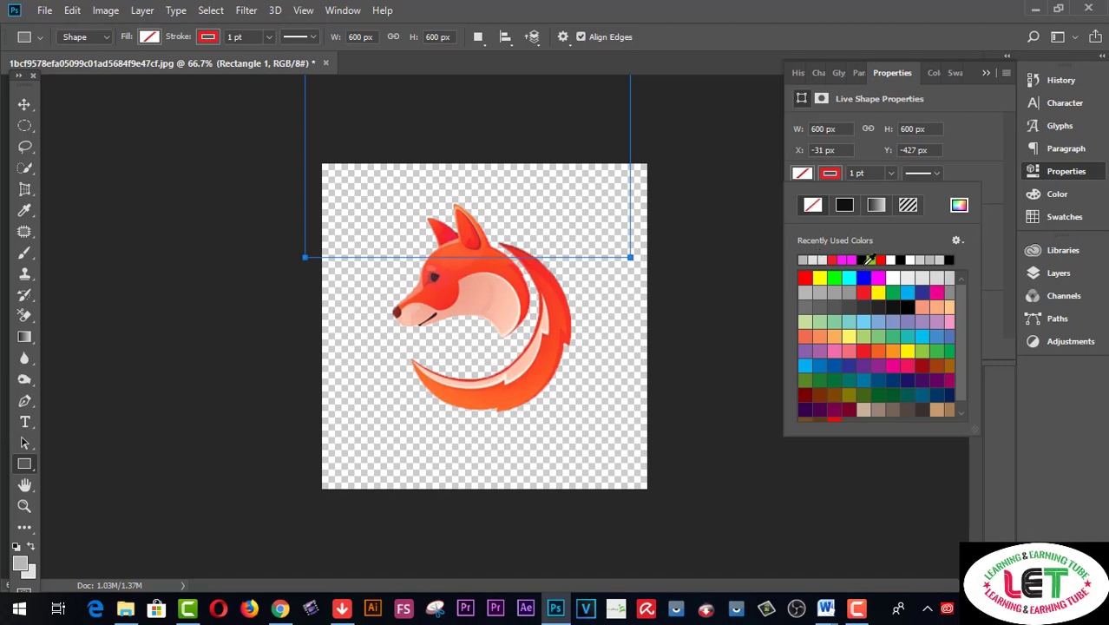
pyautogui.click(926, 272)
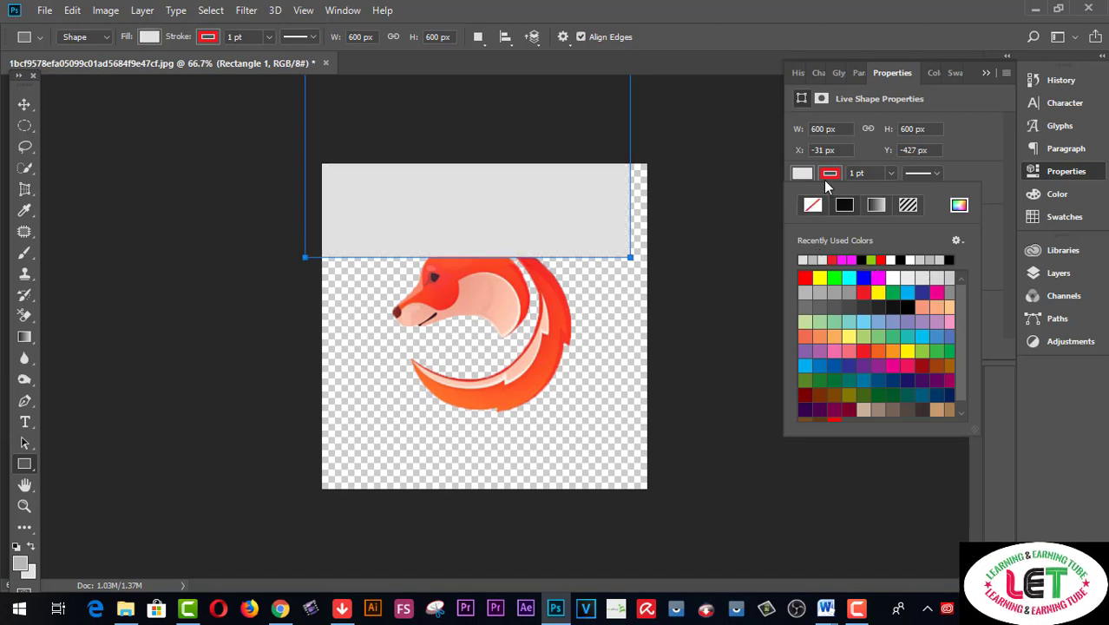
pyautogui.click(813, 207)
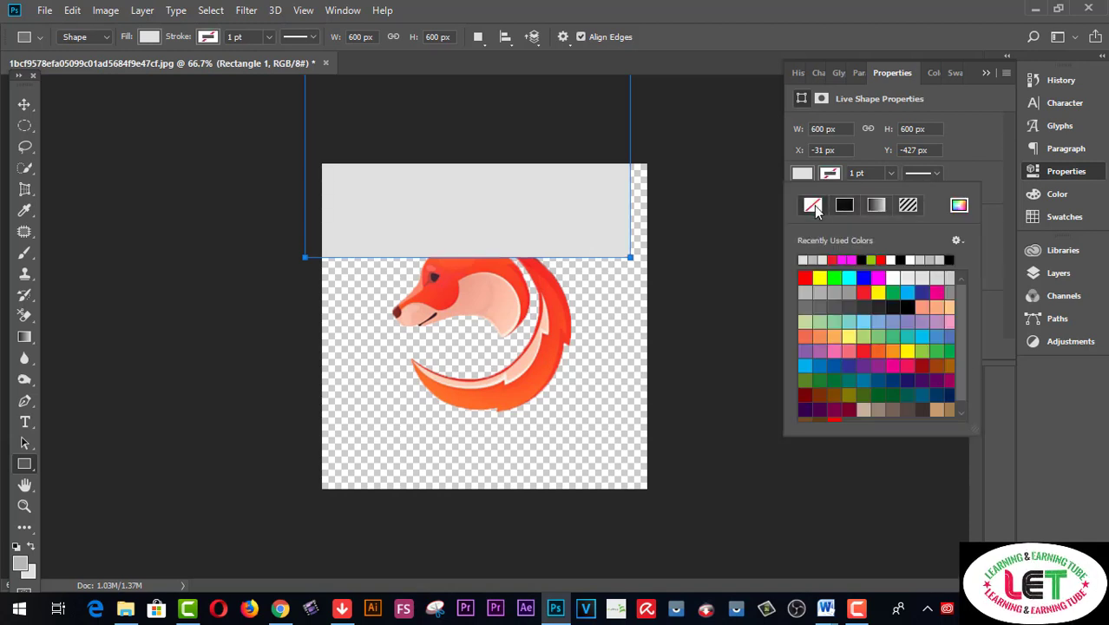
# - Move the grey rectangle to X 0 px, Y 0 px so it covers the whole canvas
pyautogui.click(31, 108)
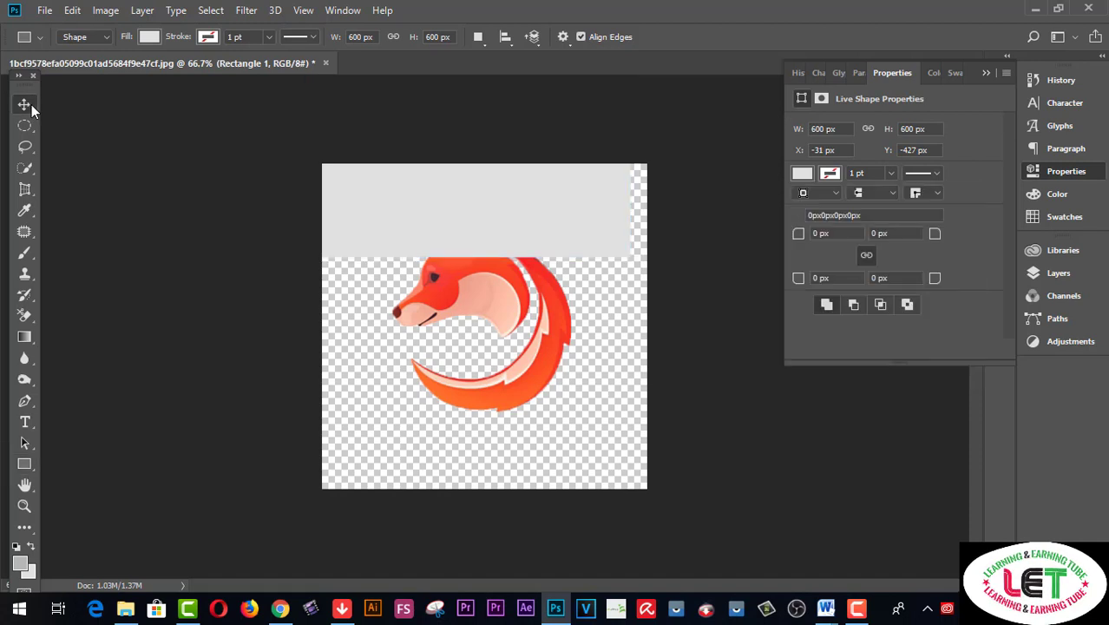
pyautogui.moveTo(482, 186); pyautogui.dragTo(499, 429)
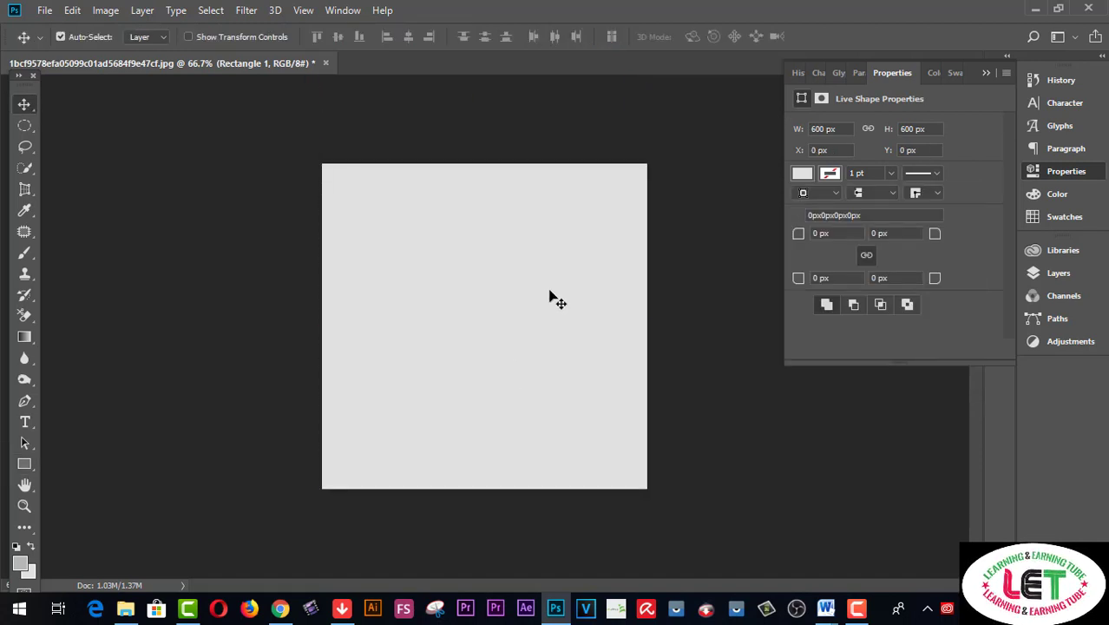
pyautogui.click(985, 73)
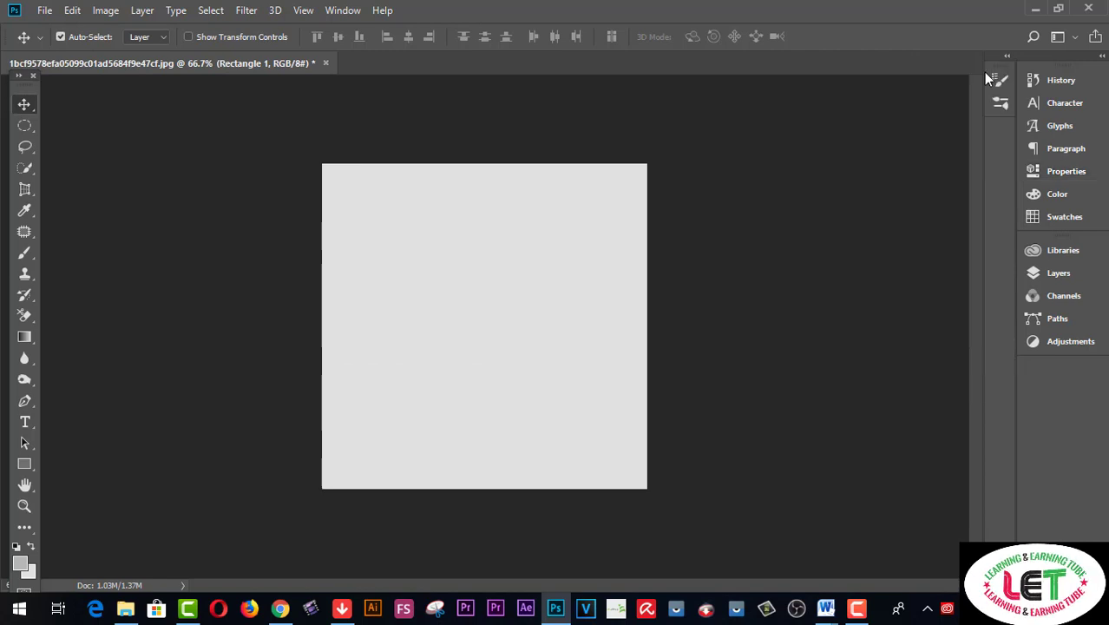
# - Place the rectangle layer beneath the fox layer and shift the fox slightly down
pyautogui.click(1065, 278)
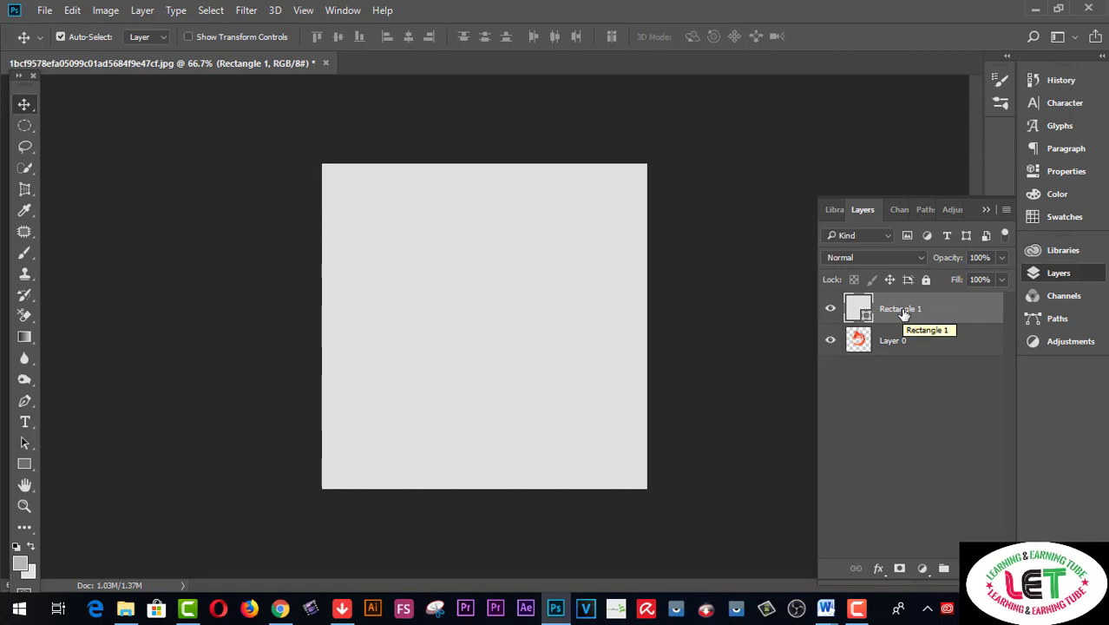
pyautogui.moveTo(904, 312); pyautogui.dragTo(902, 343)
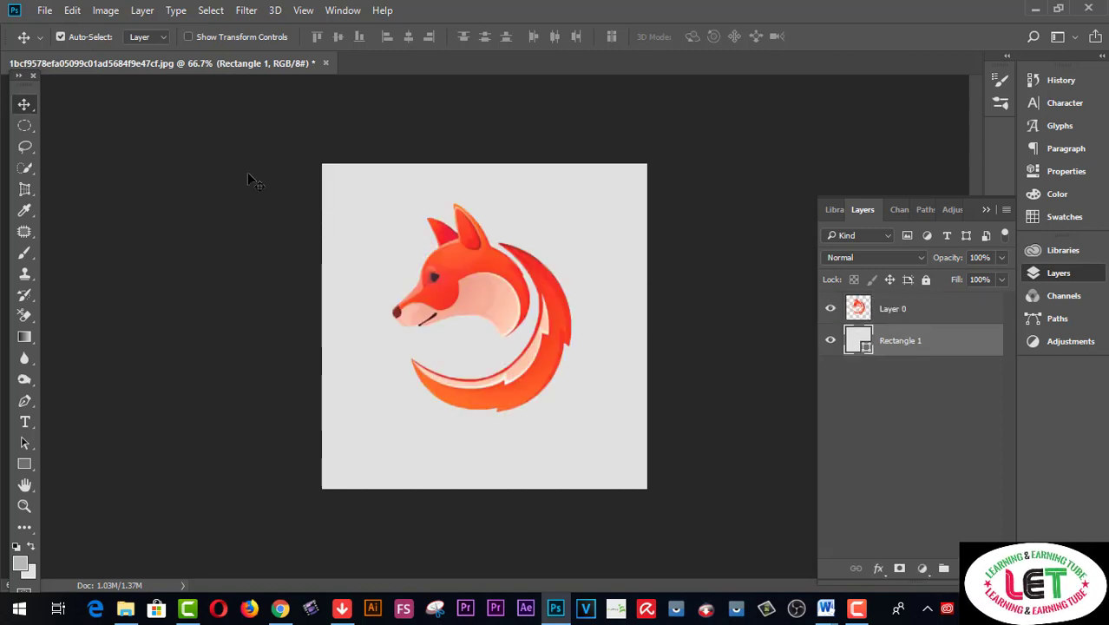
pyautogui.moveTo(487, 276); pyautogui.dragTo(487, 282)
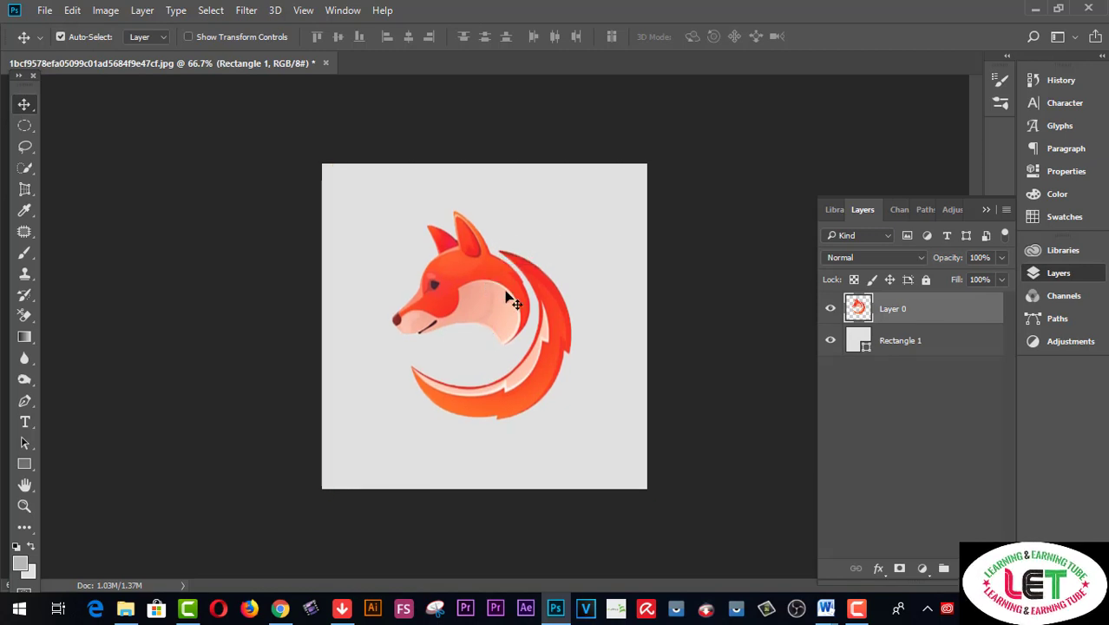
# - Add the text "we care our Dog" below the fox
pyautogui.click(24, 422)
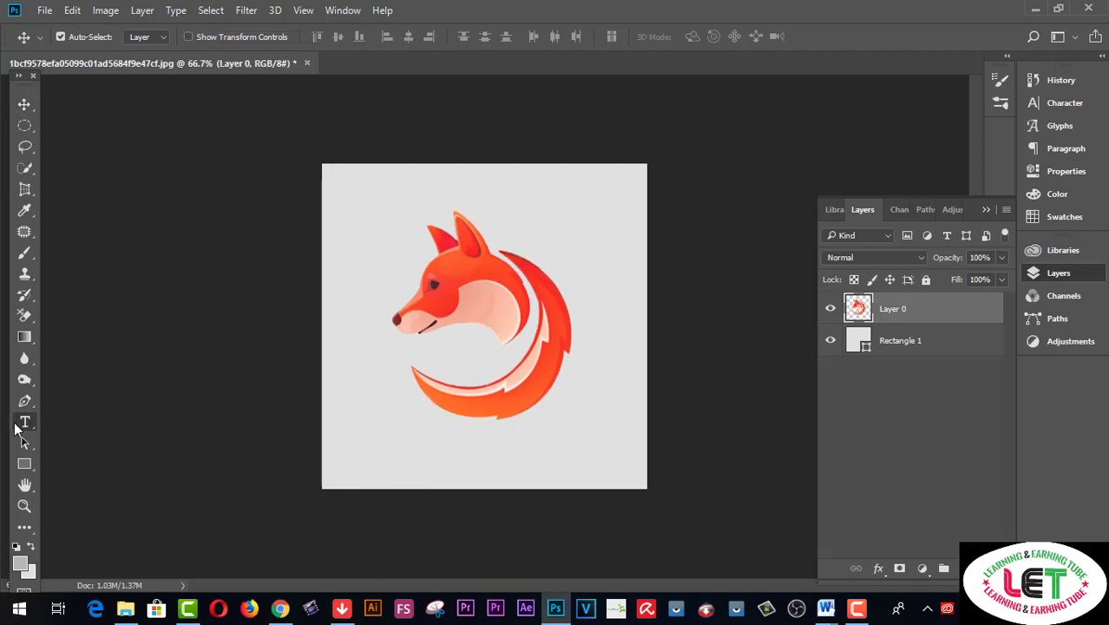
pyautogui.click(422, 457)
pyautogui.write('we')
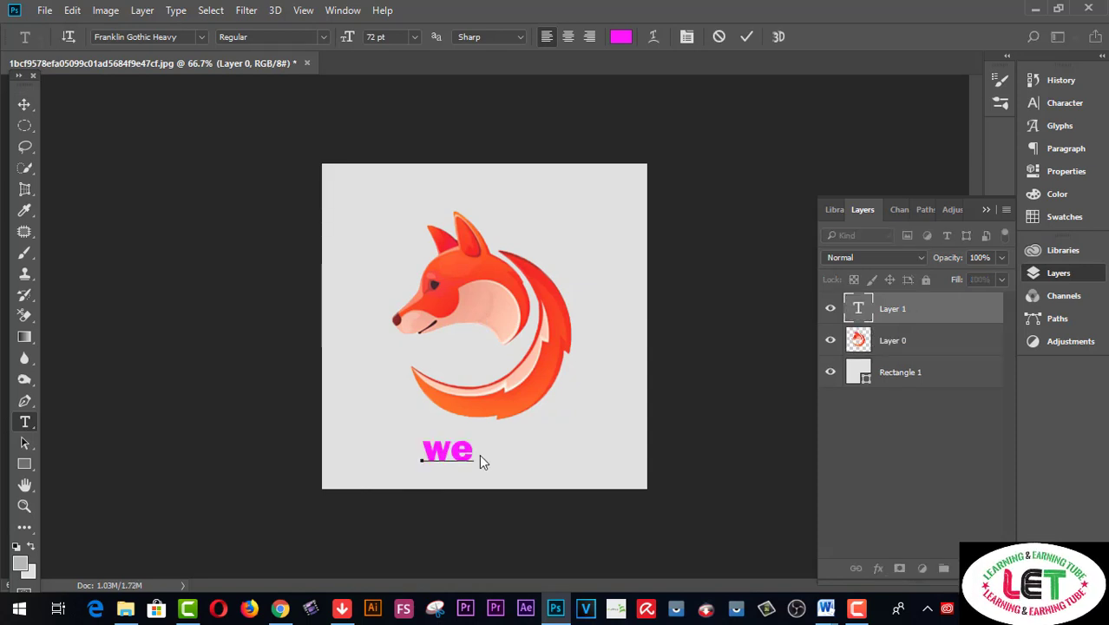
pyautogui.write(' care our')
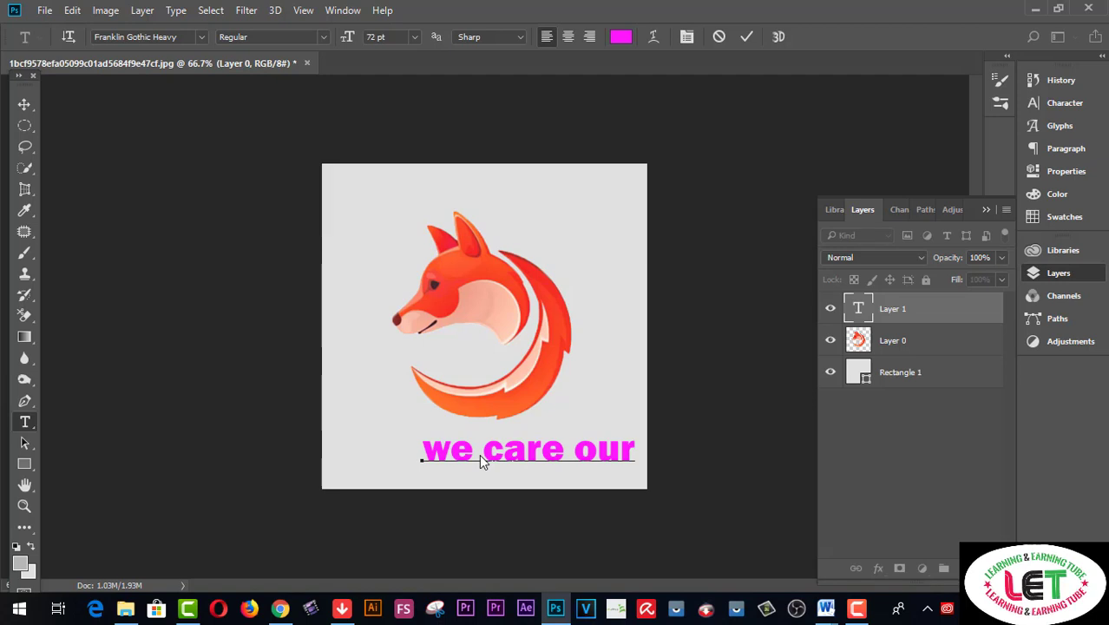
pyautogui.write(' pets')
# - Scale the slogan to about 52% width and 65% height, and centre it below the fox
pyautogui.click(25, 104)
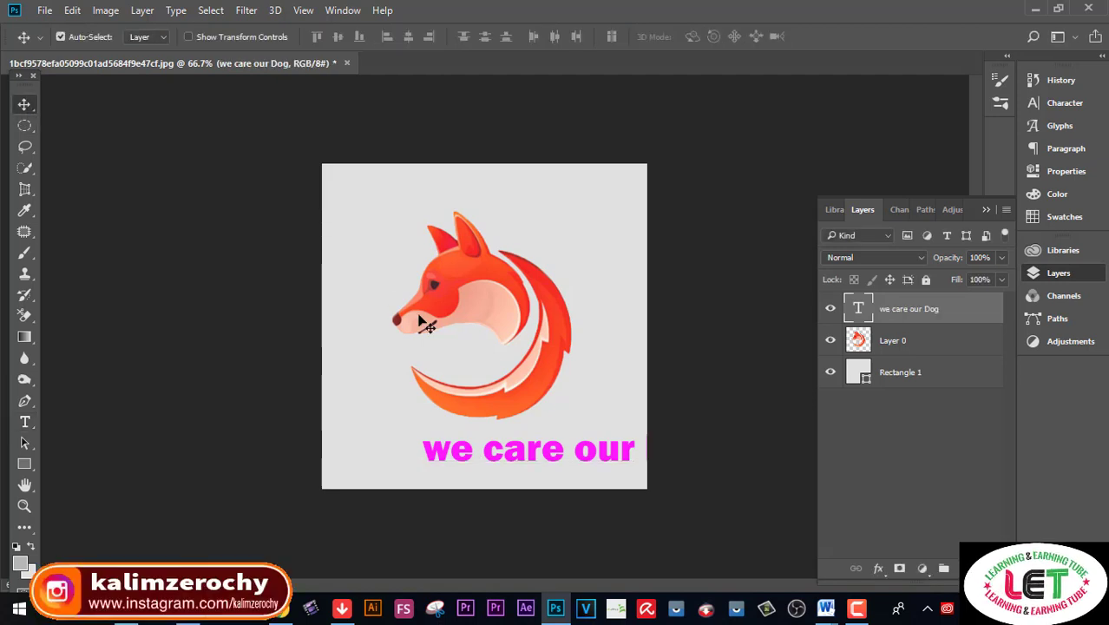
pyautogui.moveTo(618, 457); pyautogui.dragTo(549, 448)
pyautogui.hotkey('ctrl', 't')
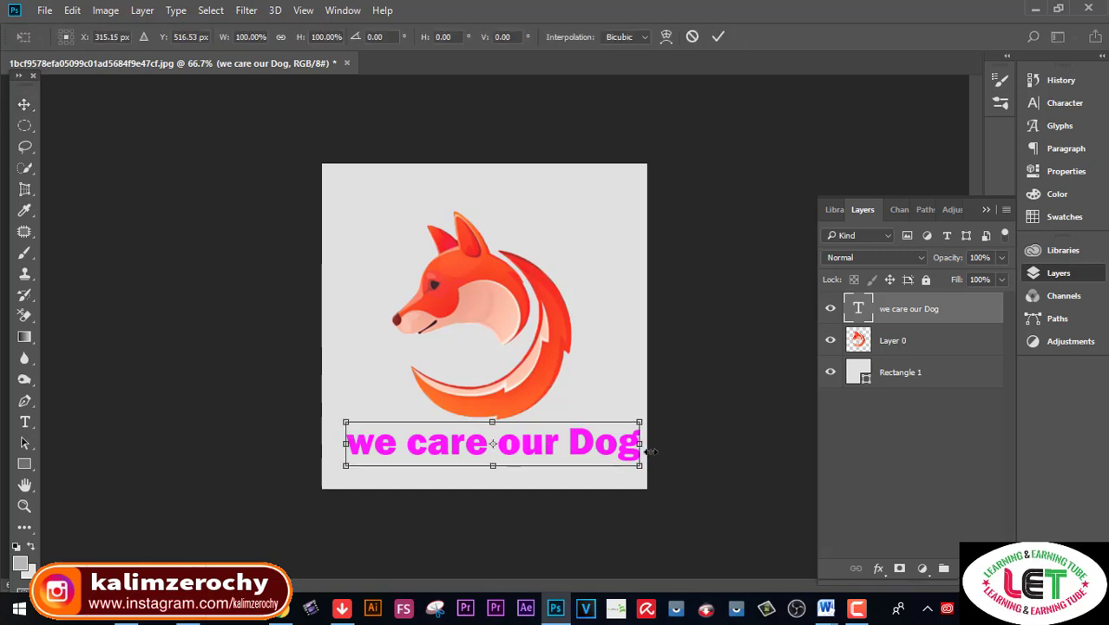
pyautogui.moveTo(571, 424); pyautogui.dragTo(562, 442)
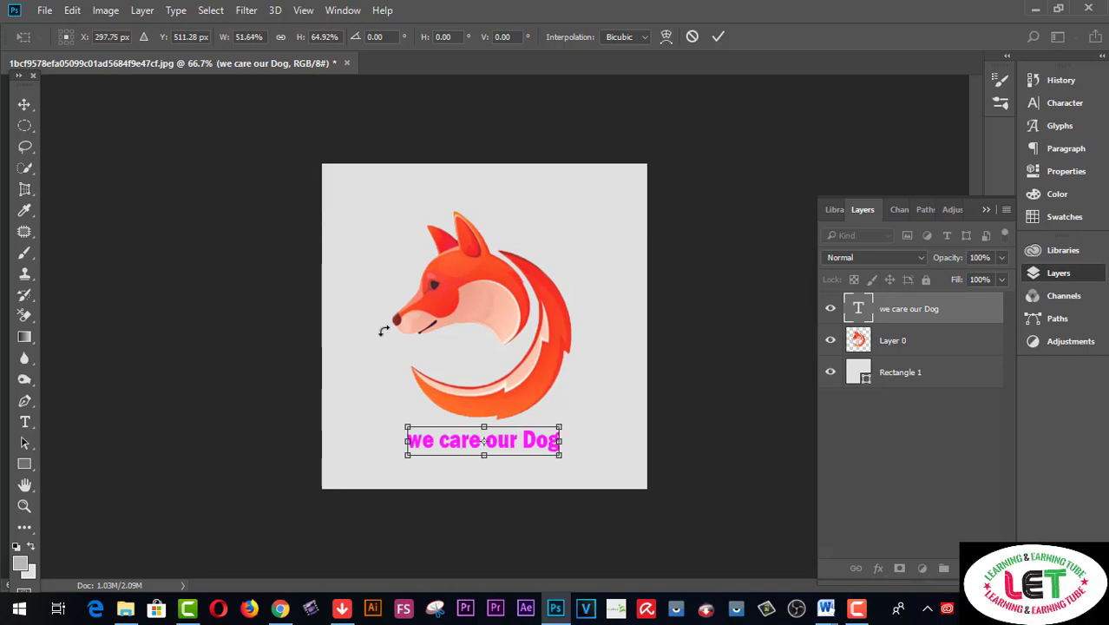
pyautogui.click(24, 106)
pyautogui.press('Return')
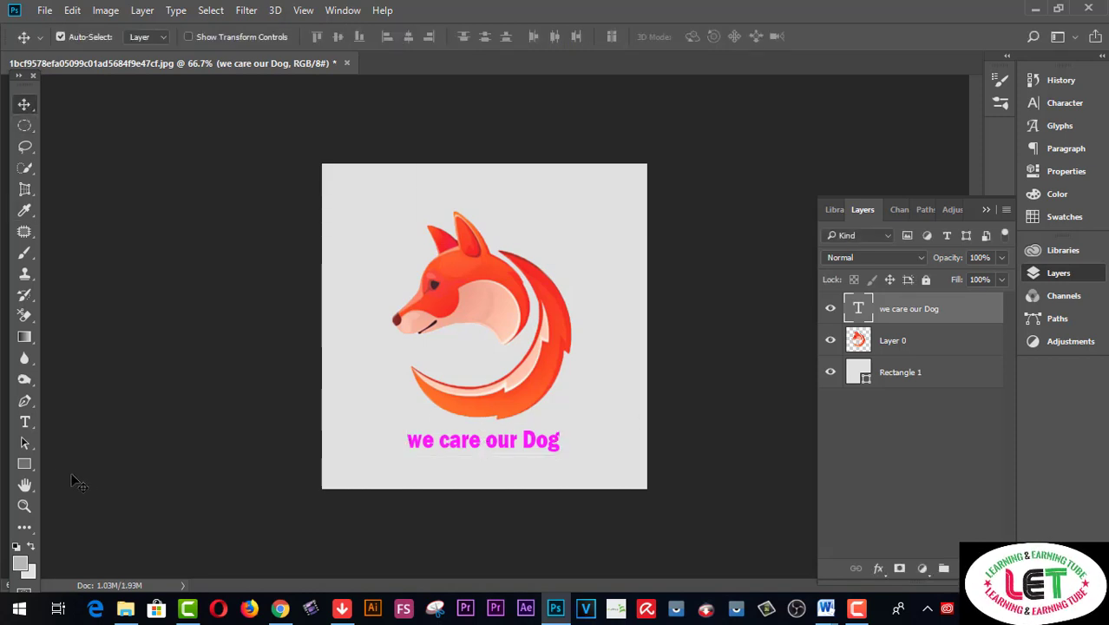
# - Capitalize the slogan's first letter so the text reads "We care our Dog"
pyautogui.click(26, 425)
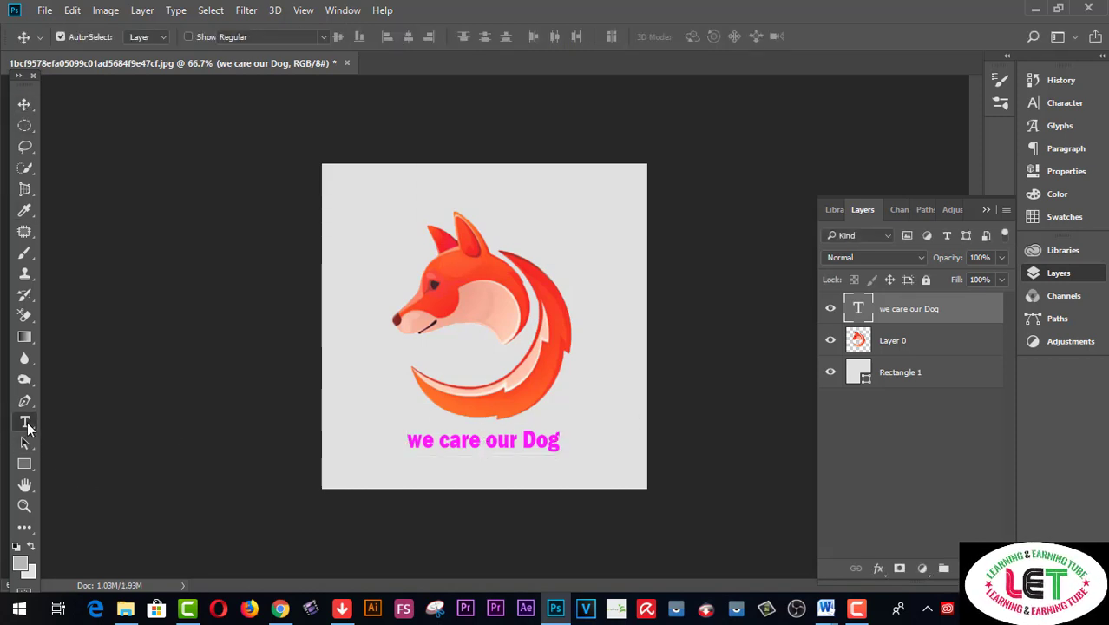
pyautogui.click(420, 440)
pyautogui.press('BackSpace')
pyautogui.write('W')
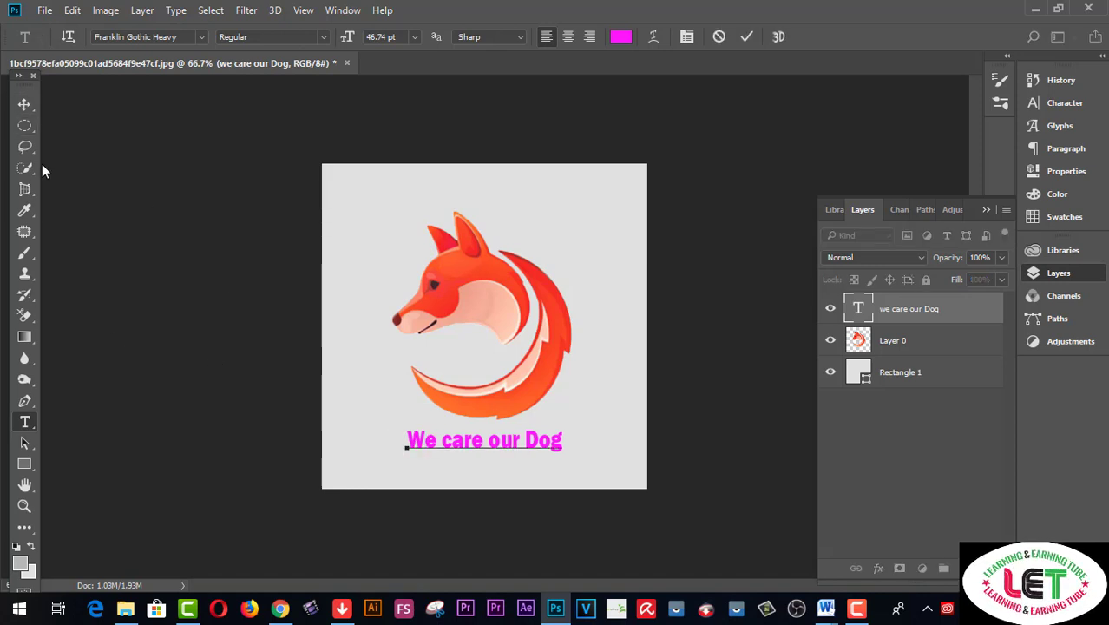
pyautogui.click(25, 104)
# - Recolor the whole slogan to dark grey #7c7878 and nudge it very slightly beneath the fox
pyautogui.click(25, 423)
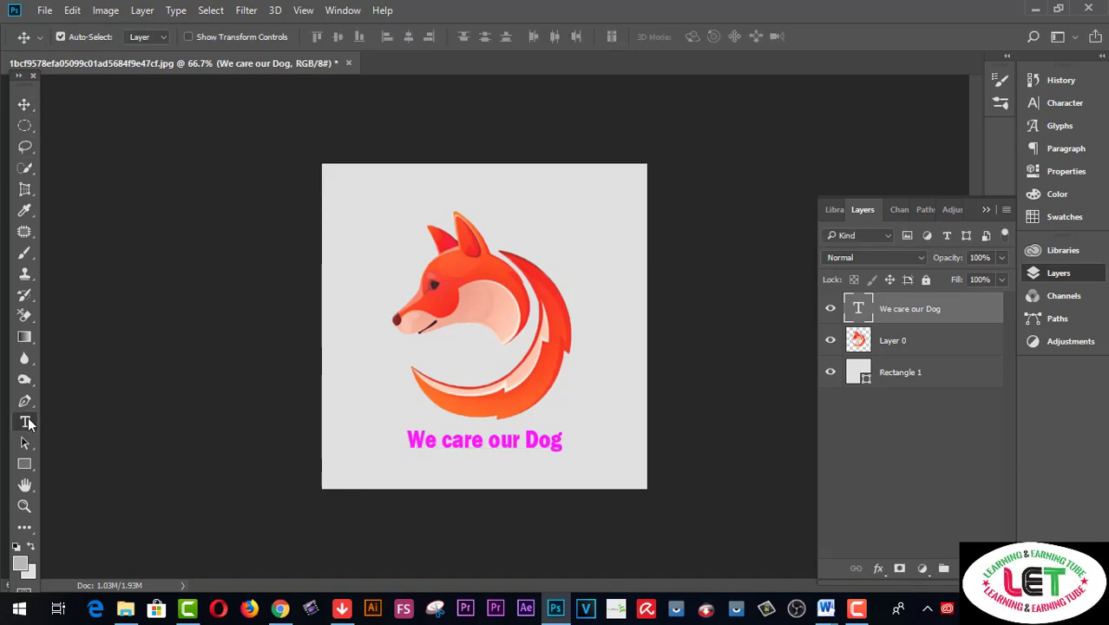
pyautogui.moveTo(413, 436); pyautogui.dragTo(639, 436)
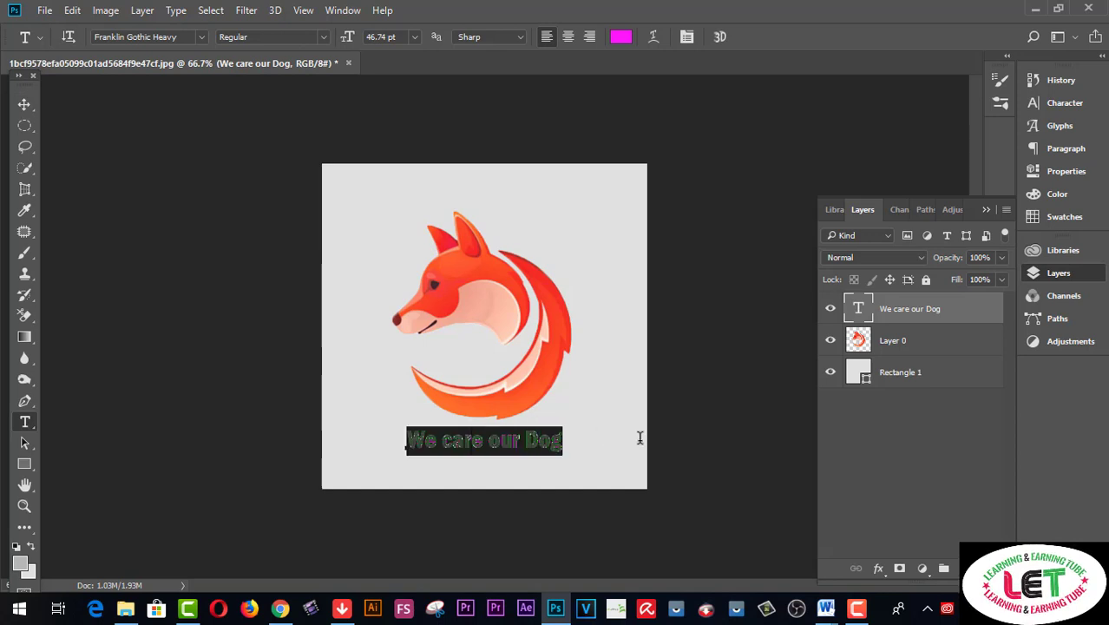
pyautogui.click(15, 547)
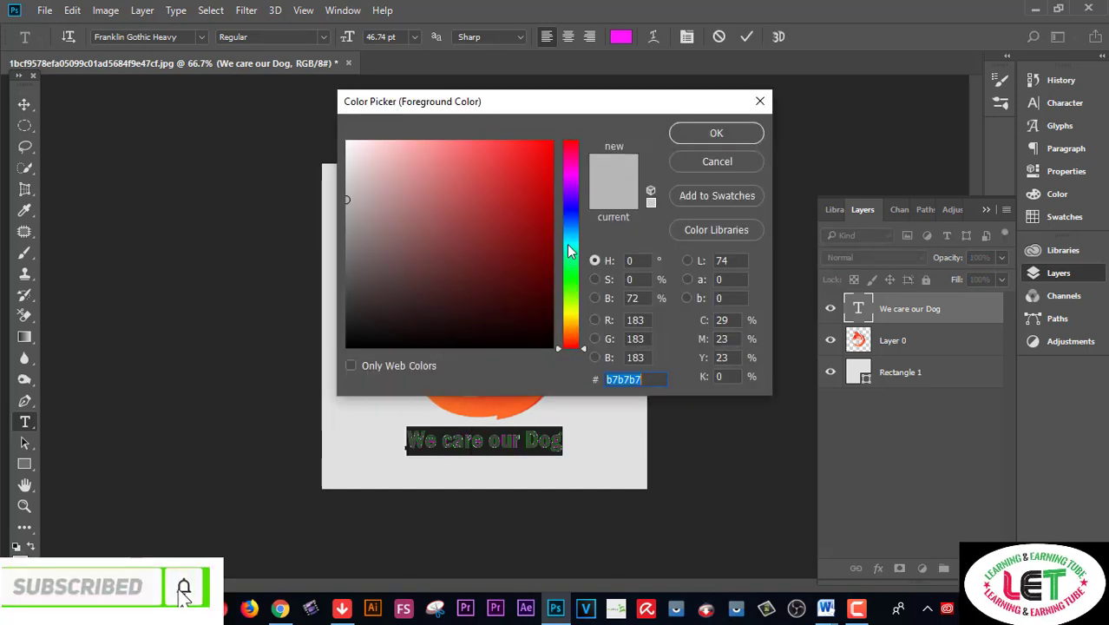
pyautogui.moveTo(348, 242); pyautogui.dragTo(353, 248)
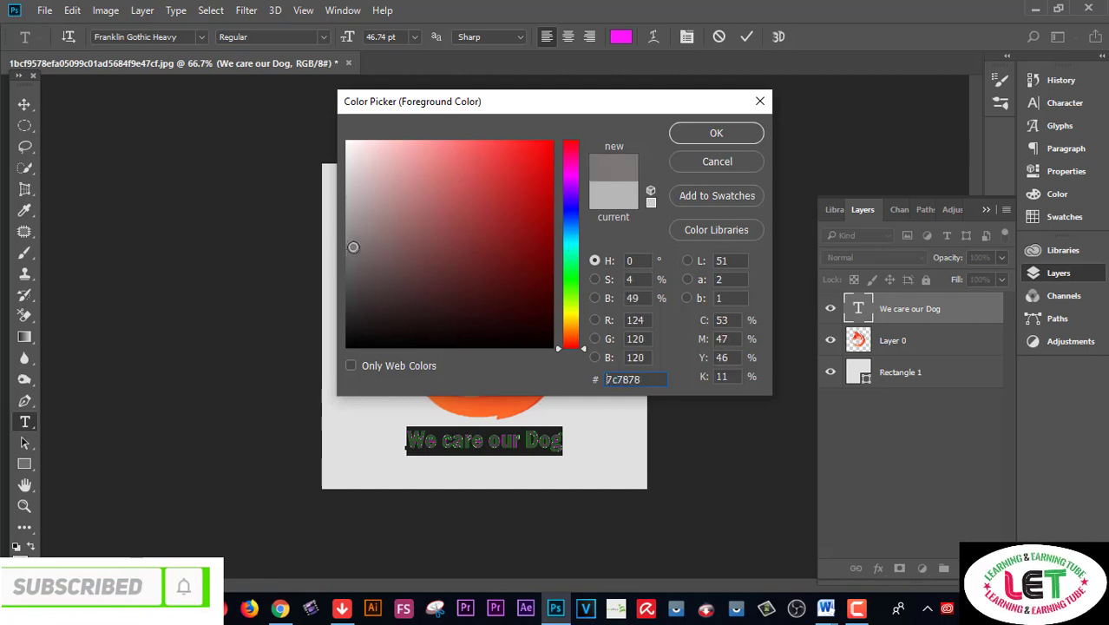
pyautogui.click(731, 131)
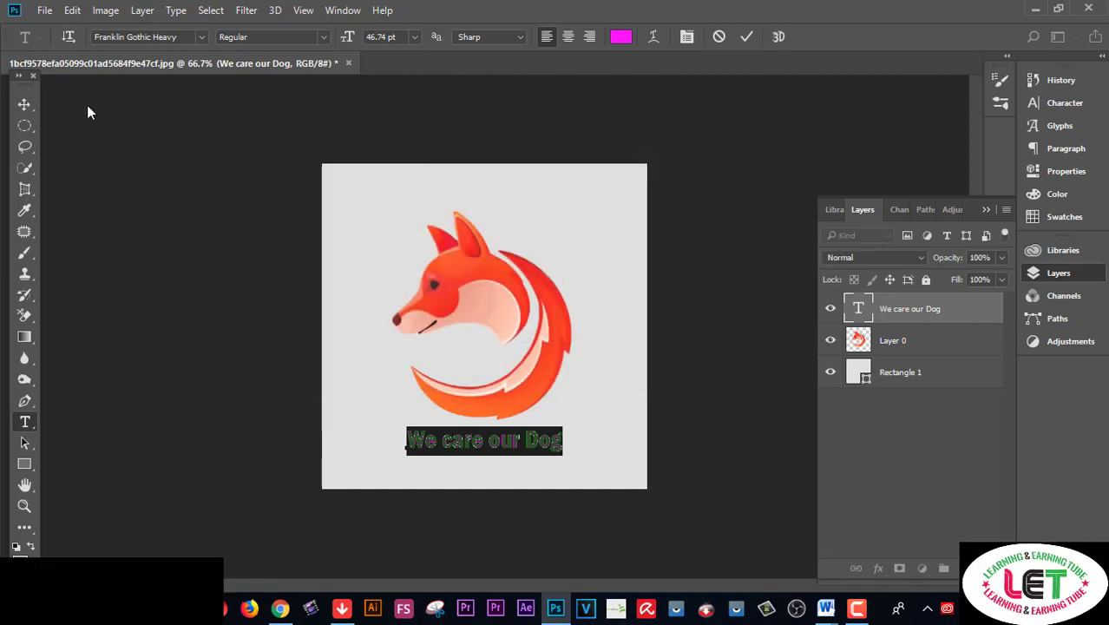
pyautogui.click(28, 105)
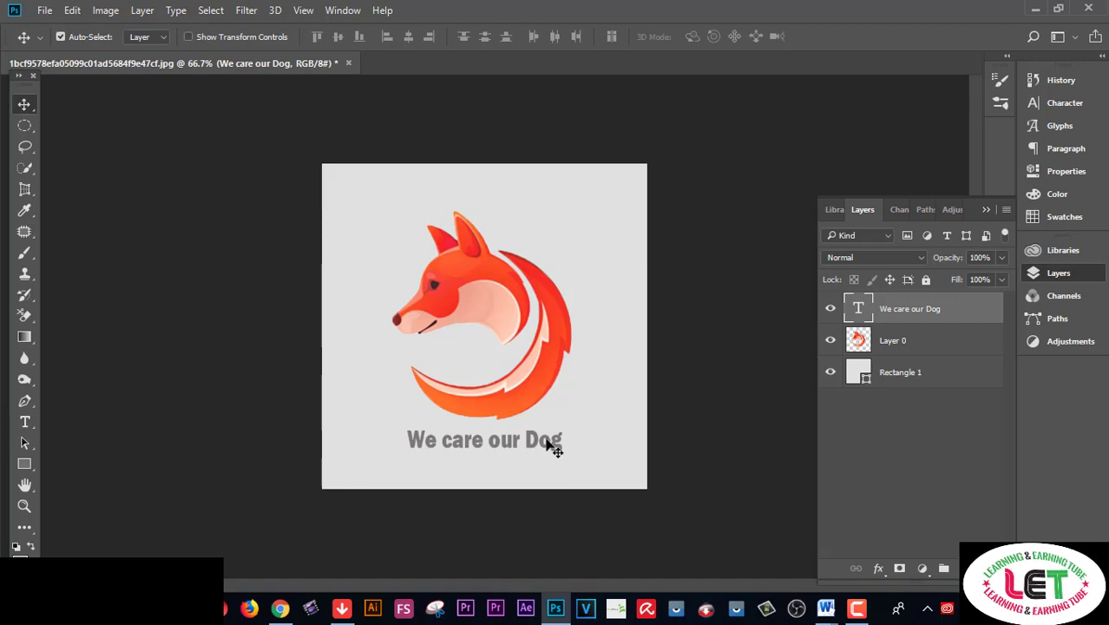
pyautogui.moveTo(547, 444); pyautogui.dragTo(550, 443)
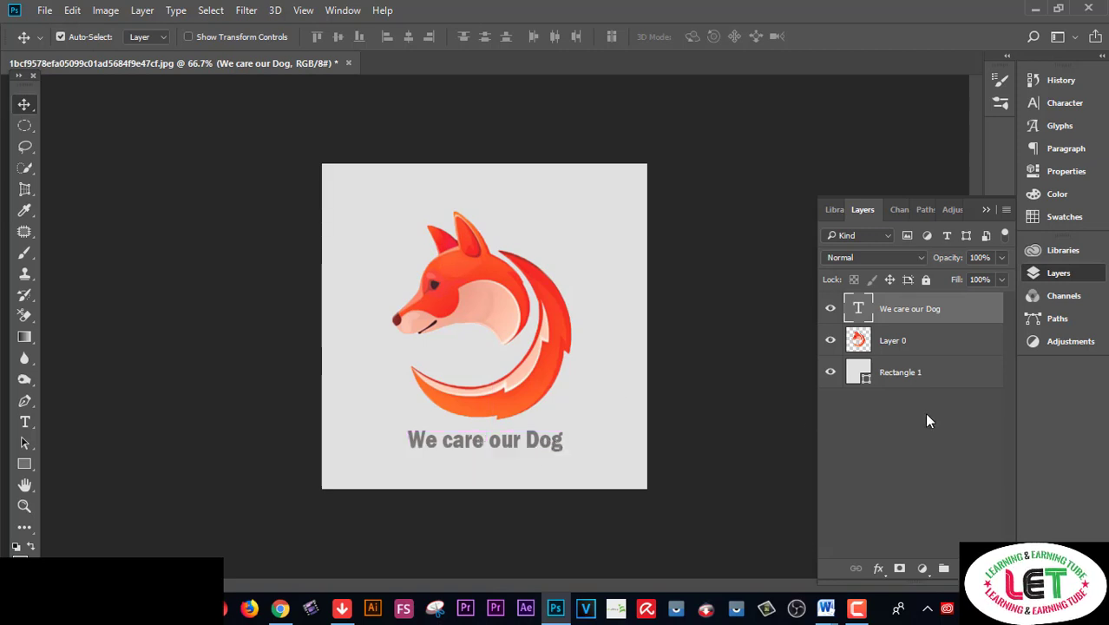
# - Apply Stroke, Inner Shadow, Inner Glow, Satin, Color Overlay, Gradient Overlay, Pattern Overlay, Outer Glow and Drop Shadow effects to the slogan layer
pyautogui.doubleClick(987, 315)
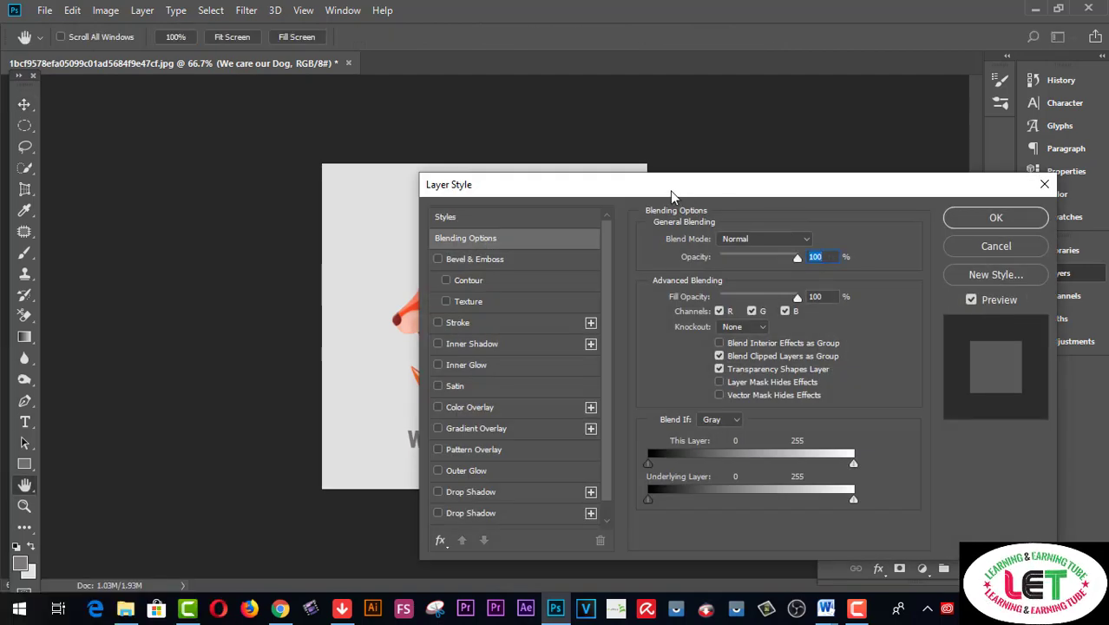
pyautogui.moveTo(671, 192); pyautogui.dragTo(928, 135)
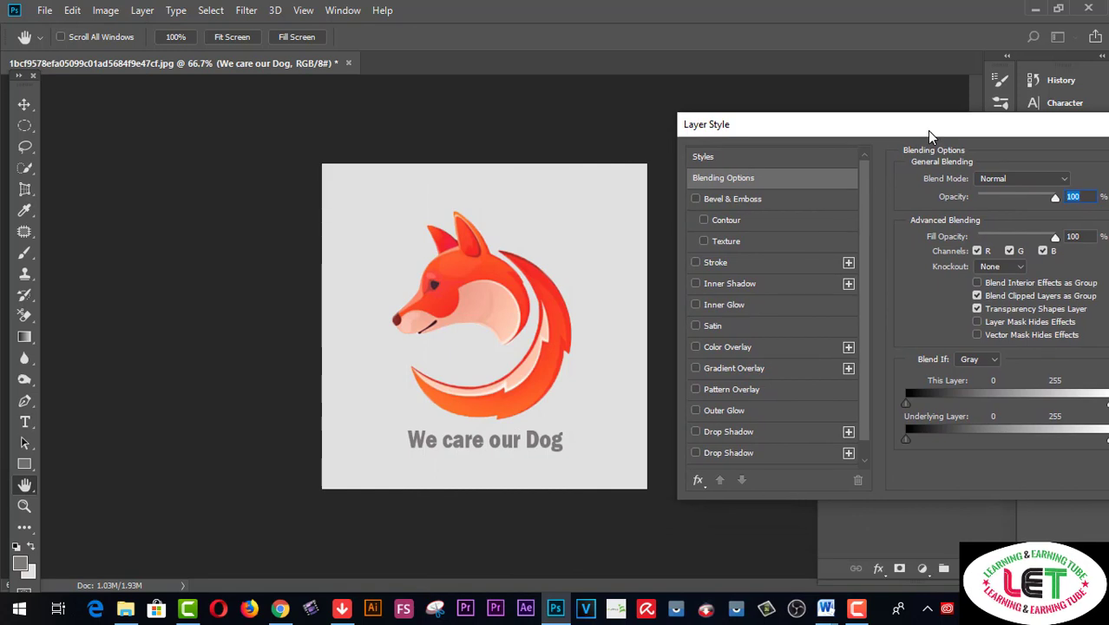
pyautogui.click(696, 263)
pyautogui.click(695, 284)
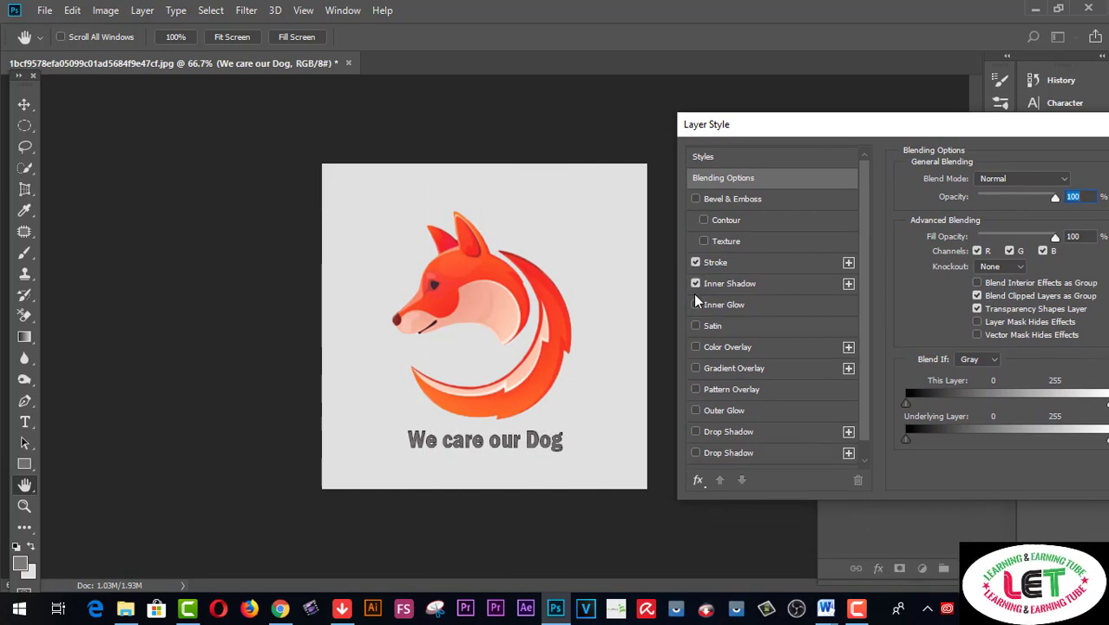
pyautogui.click(695, 325)
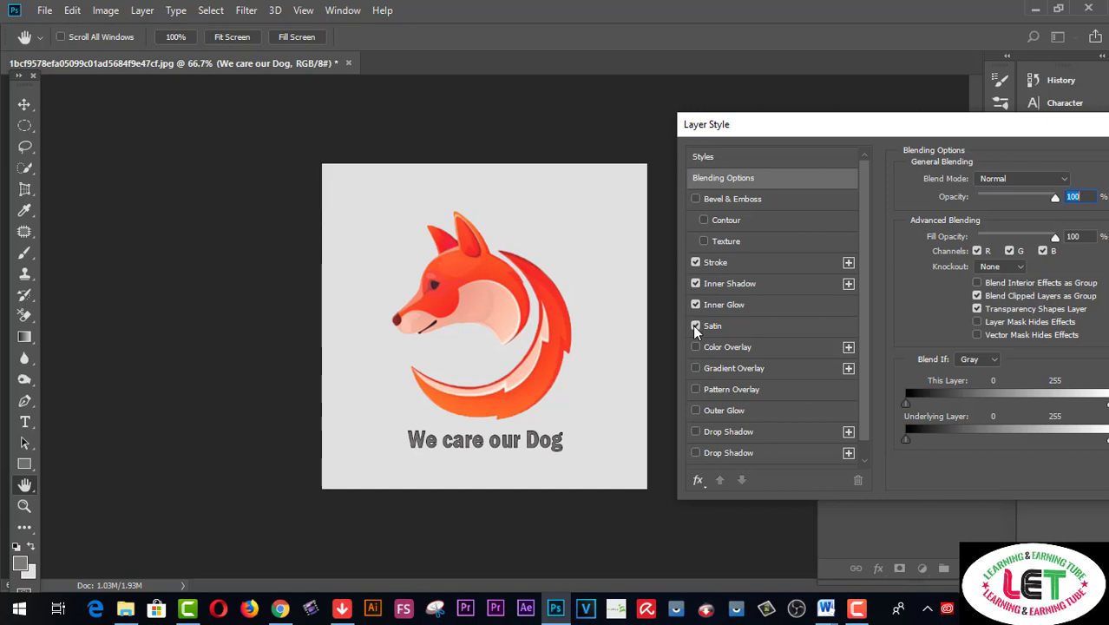
pyautogui.click(695, 347)
pyautogui.click(696, 368)
pyautogui.click(695, 410)
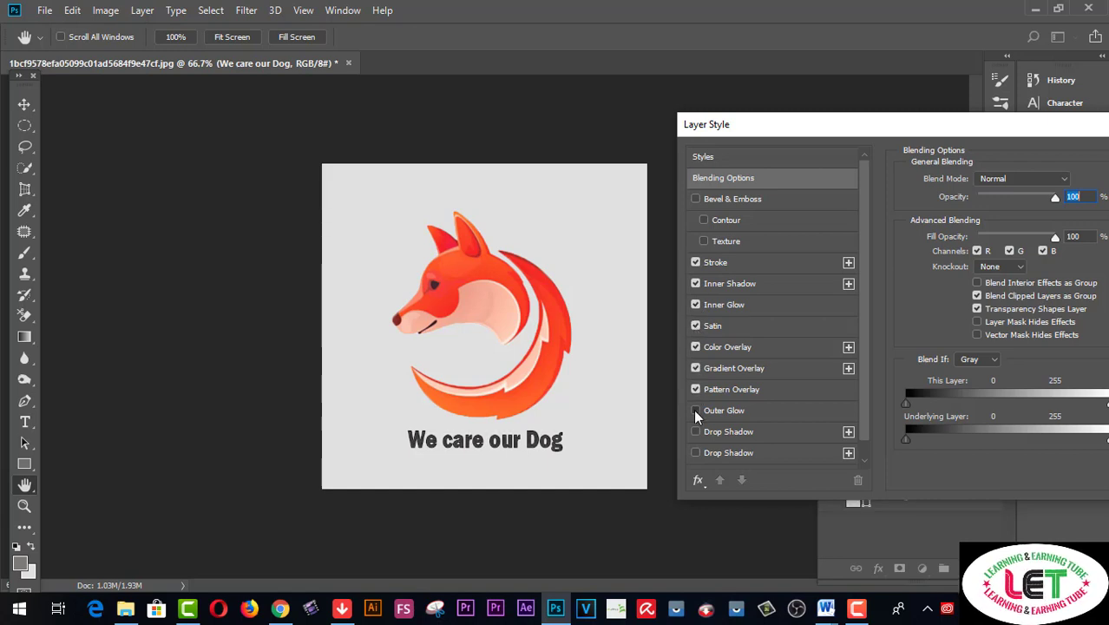
pyautogui.click(694, 430)
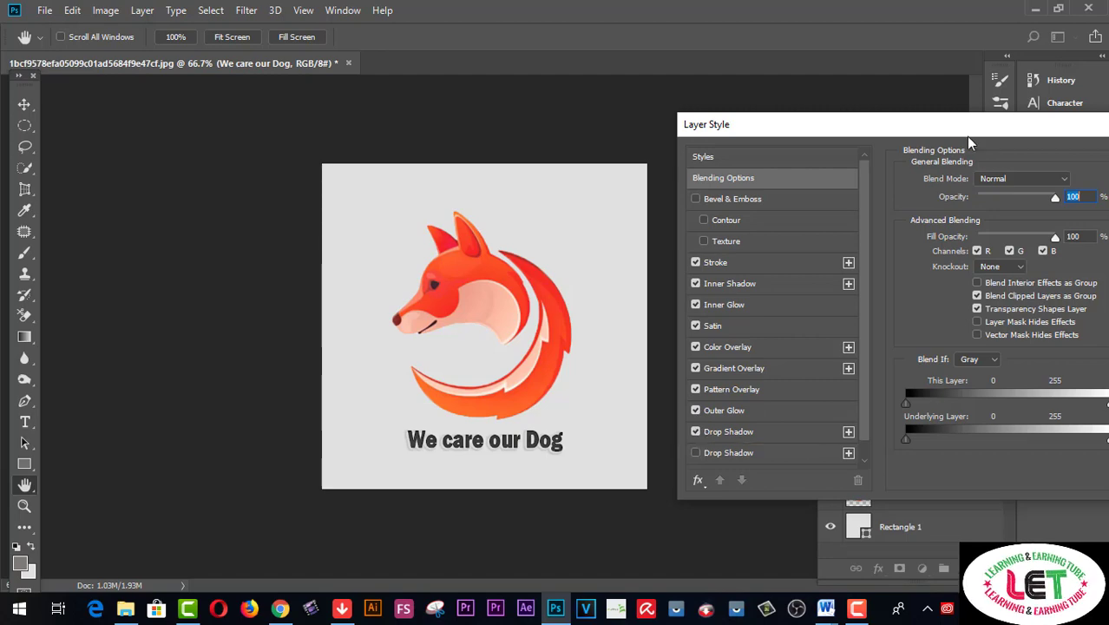
pyautogui.moveTo(974, 135); pyautogui.dragTo(800, 179)
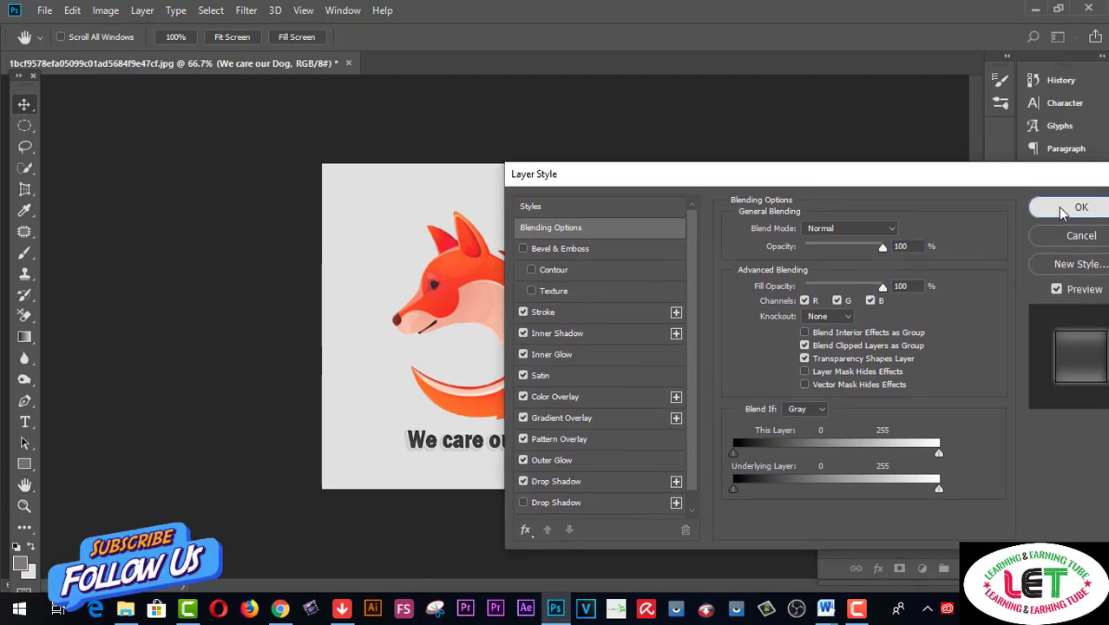
pyautogui.click(1058, 206)
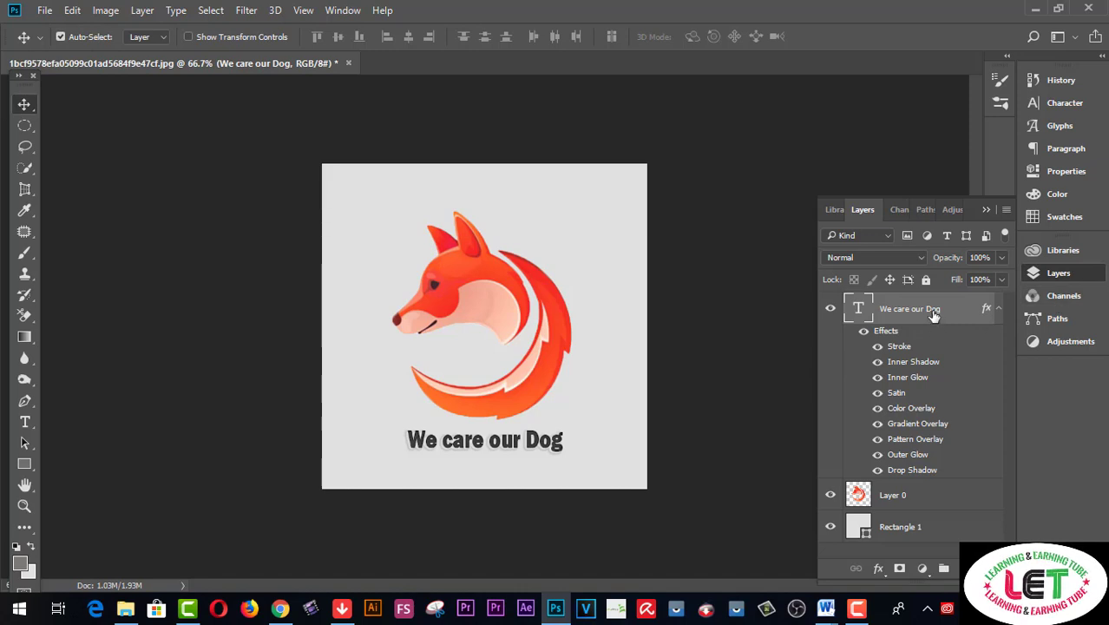
# - Merge the slogan, fox and grey rectangle layers into a single layer
pyautogui.keyDown('shift'); pyautogui.click(915, 508); pyautogui.keyUp('shift')
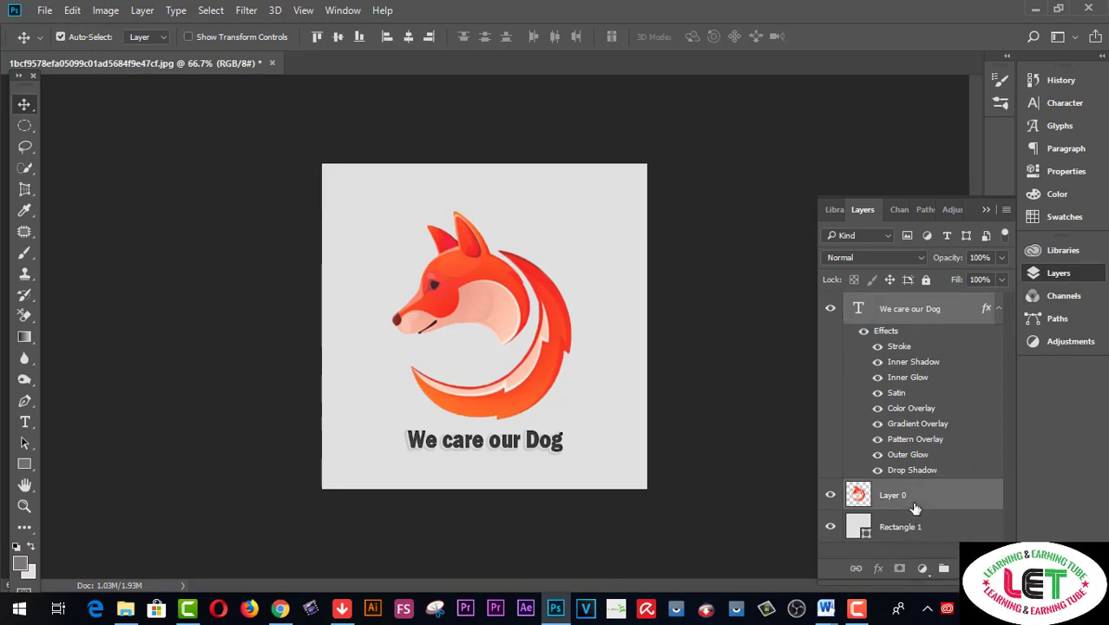
pyautogui.keyDown('shift'); pyautogui.click(912, 529); pyautogui.keyUp('shift')
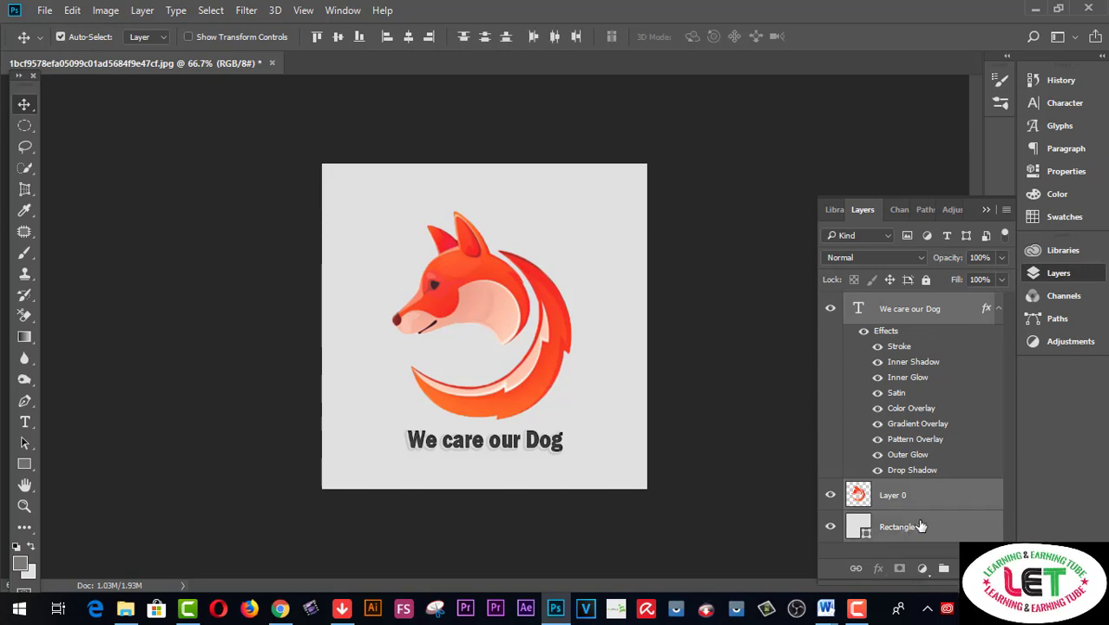
pyautogui.hotkey('ctrl', 'e')
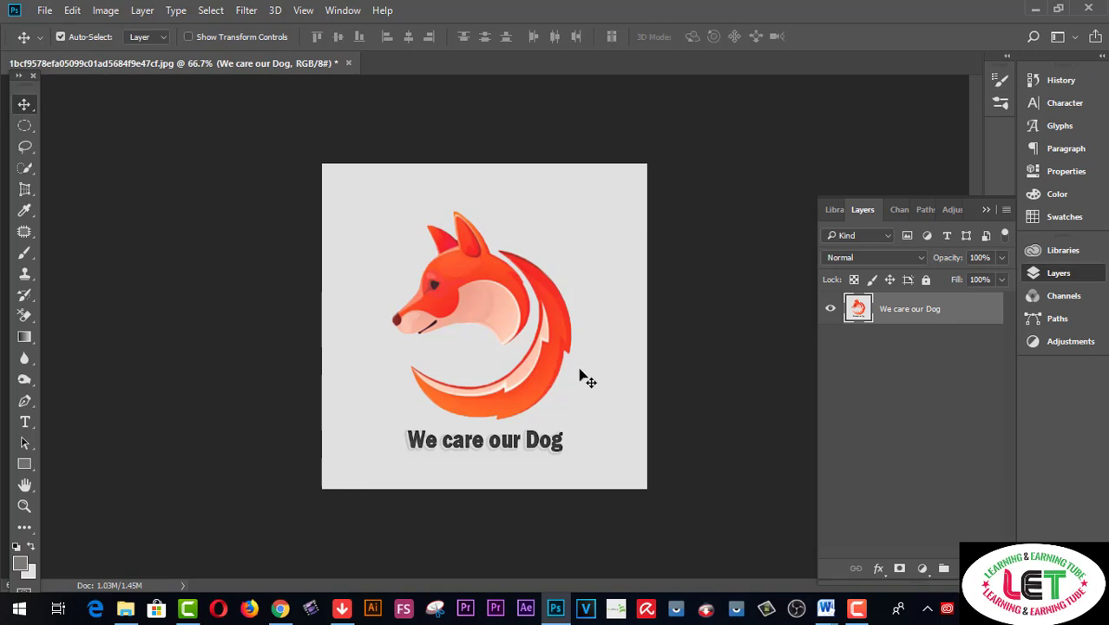
pyautogui.moveTo(583, 370)
pyautogui.mouseDown()
pyautogui.moveTo(602, 371)
pyautogui.moveTo(572, 366)
pyautogui.moveTo(589, 367)
pyautogui.moveTo(582, 374)
pyautogui.mouseUp()
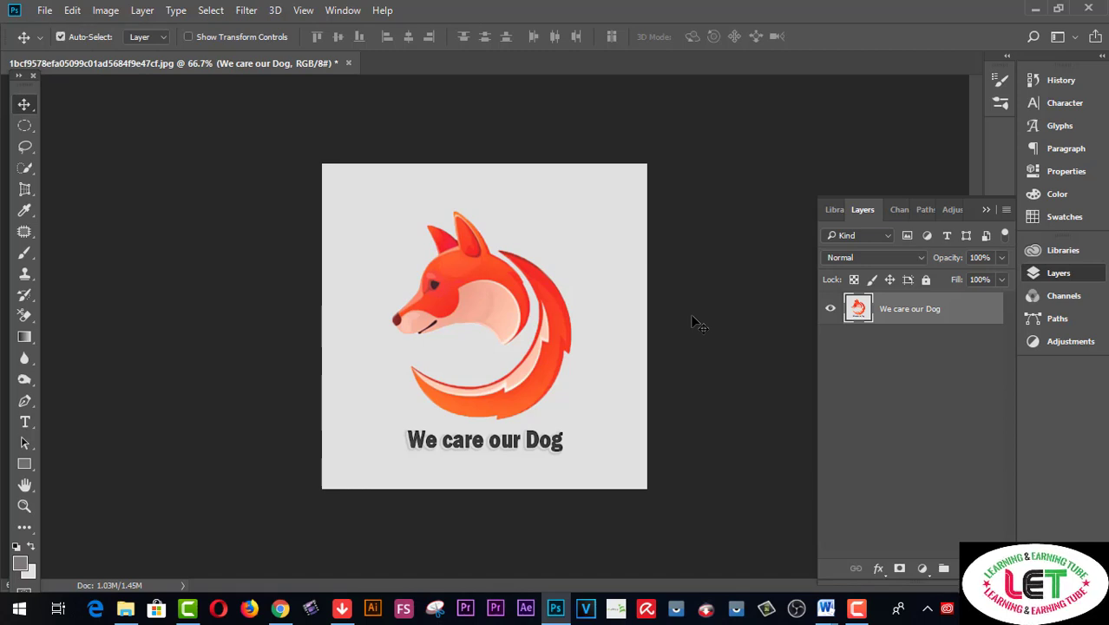
pyautogui.click(27, 503)
pyautogui.click(616, 435)
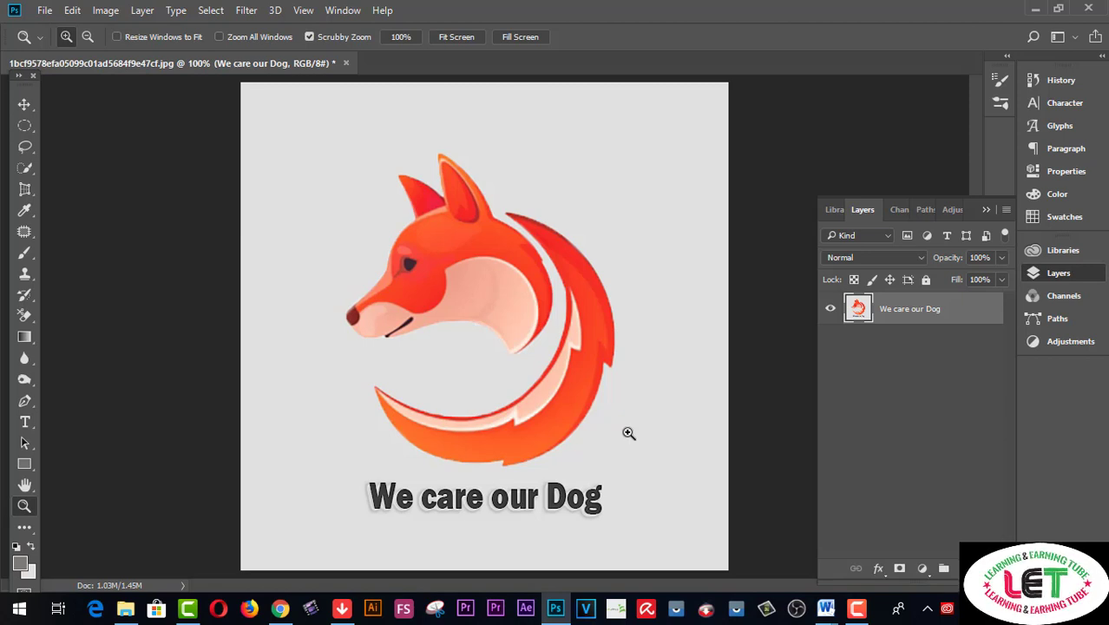
pyautogui.keyDown('alt'); pyautogui.click(565, 460); pyautogui.keyUp('alt')
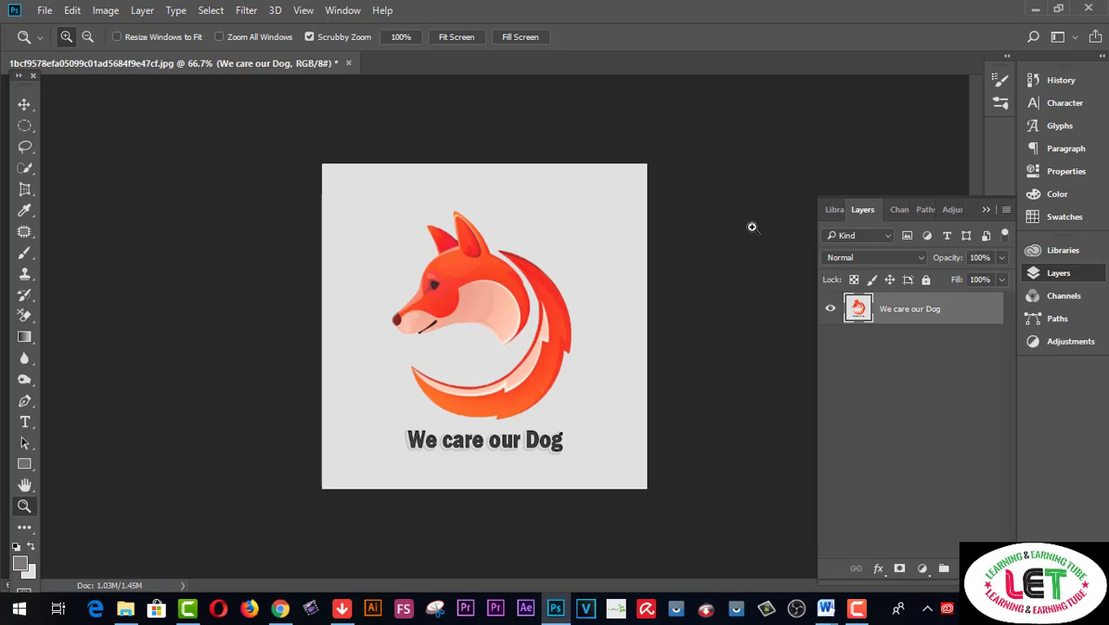
# - Set up saving the logo as a JPEG named "WE CARE DOG FOR DESIGN HILLE -02"
pyautogui.click(44, 11)
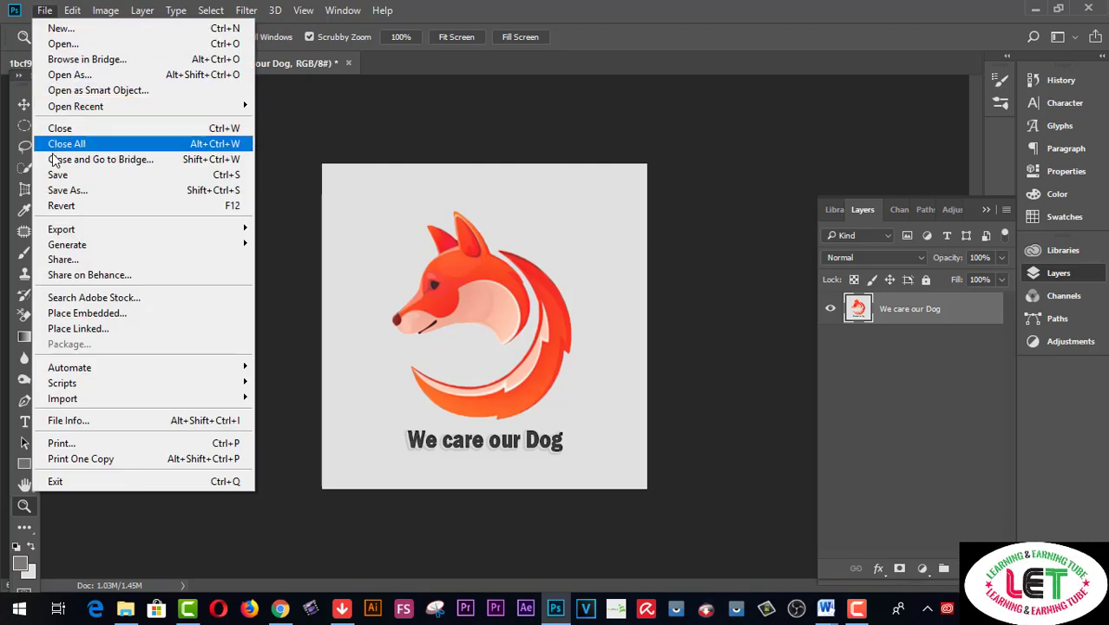
pyautogui.click(51, 191)
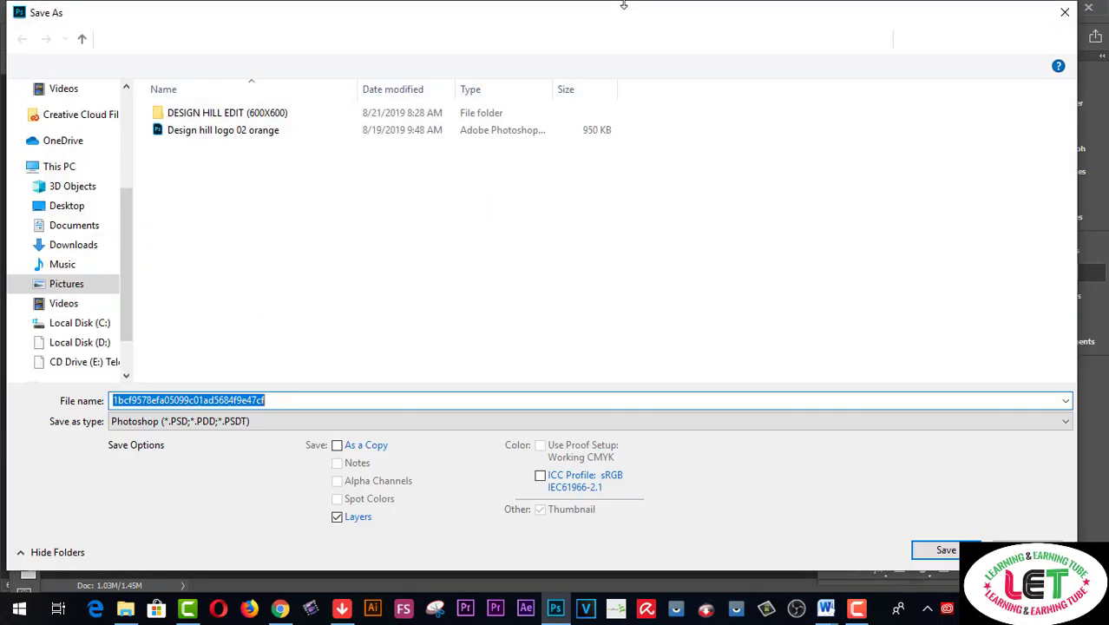
pyautogui.click(232, 425)
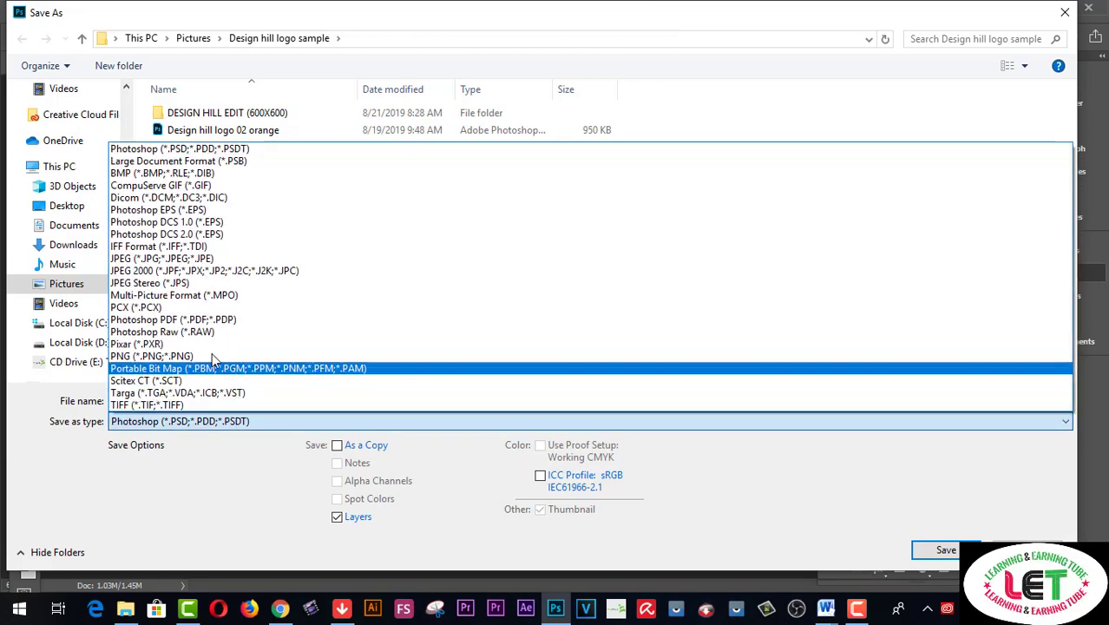
pyautogui.click(198, 260)
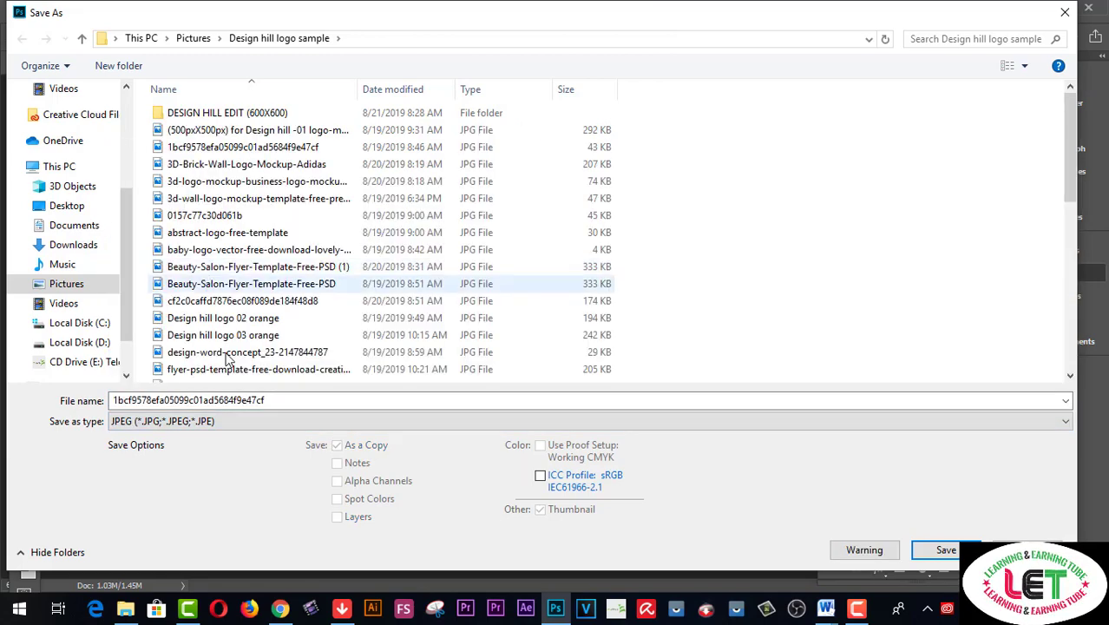
pyautogui.doubleClick(271, 399)
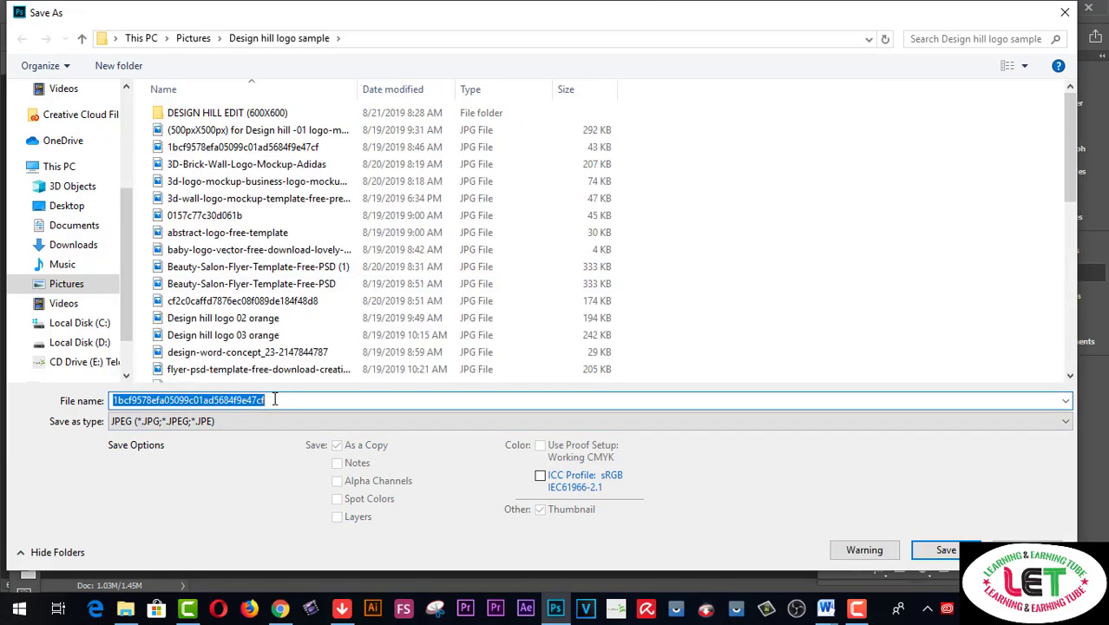
pyautogui.write('WE')
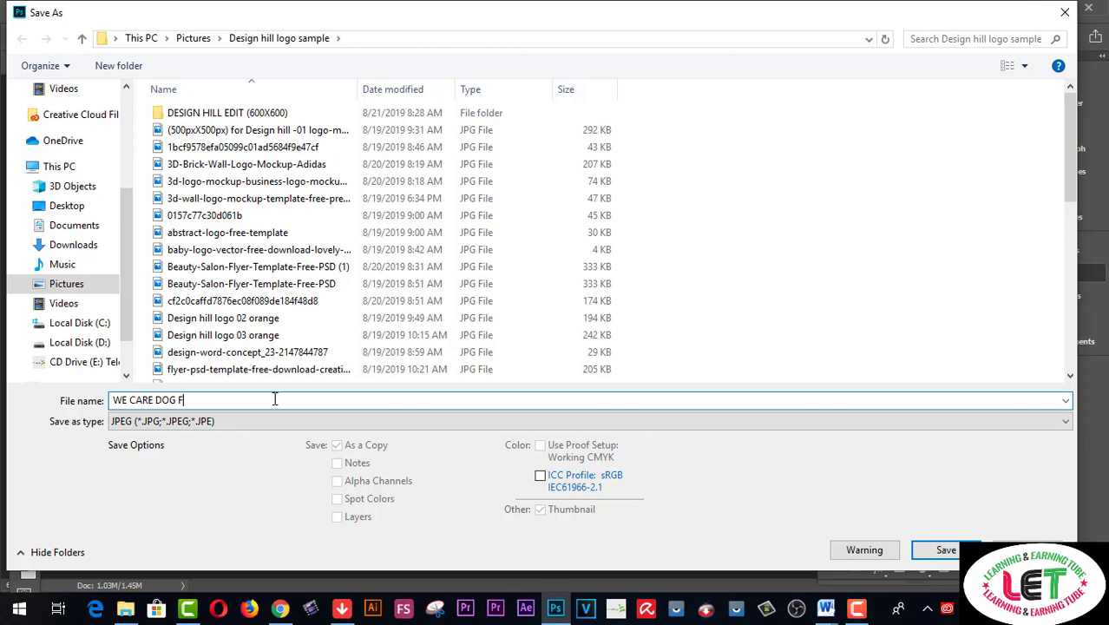
pyautogui.write('CARE DOG FOR ')
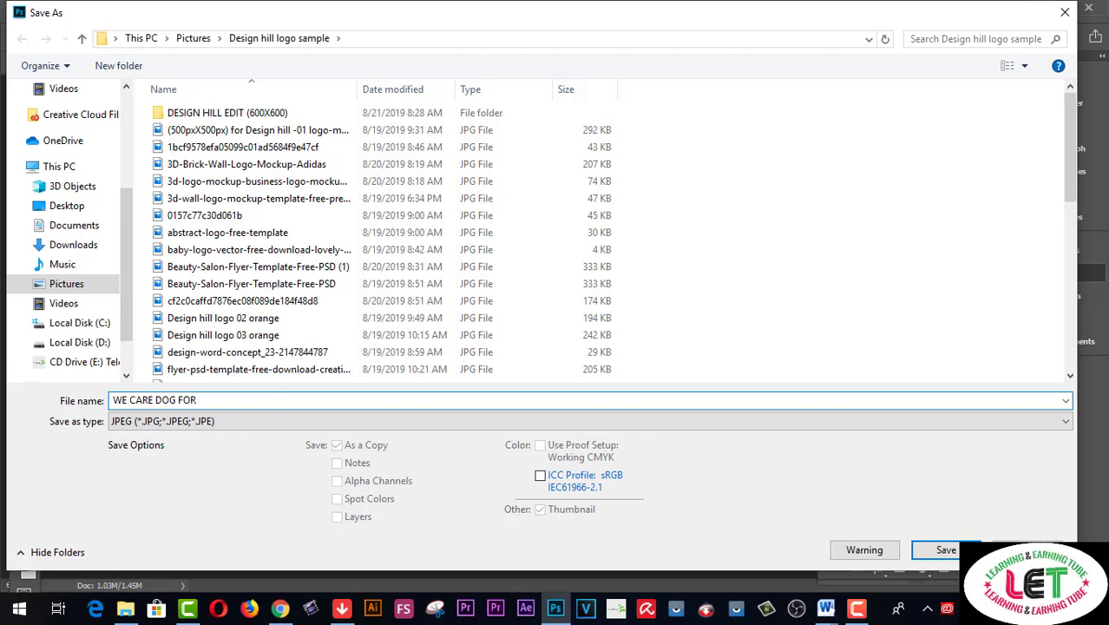
pyautogui.write('DESIGN')
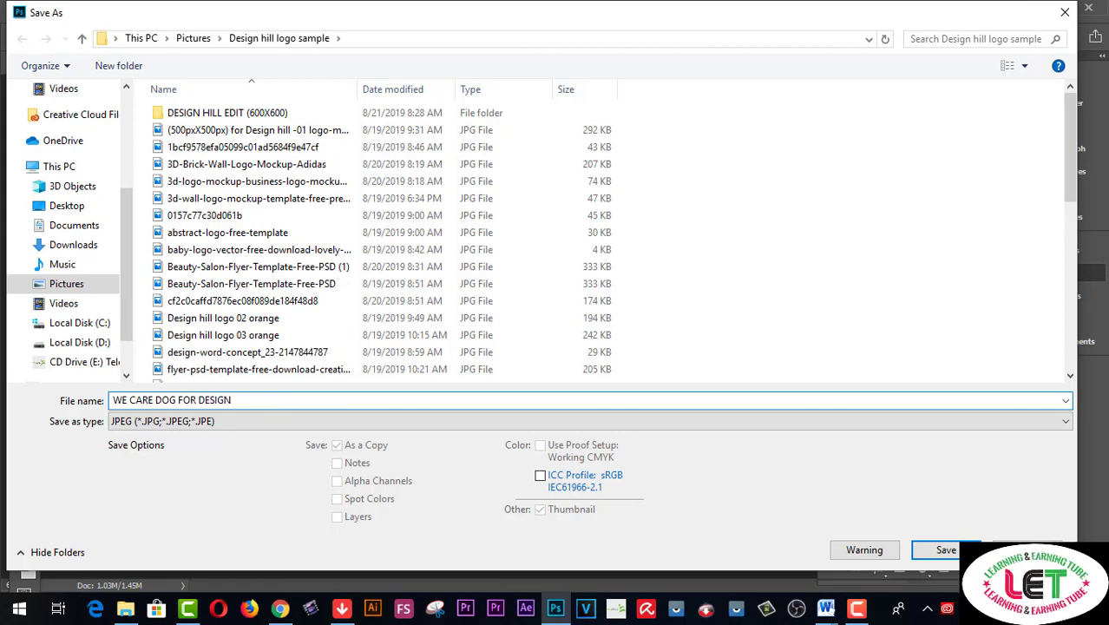
pyautogui.write(' HILL')
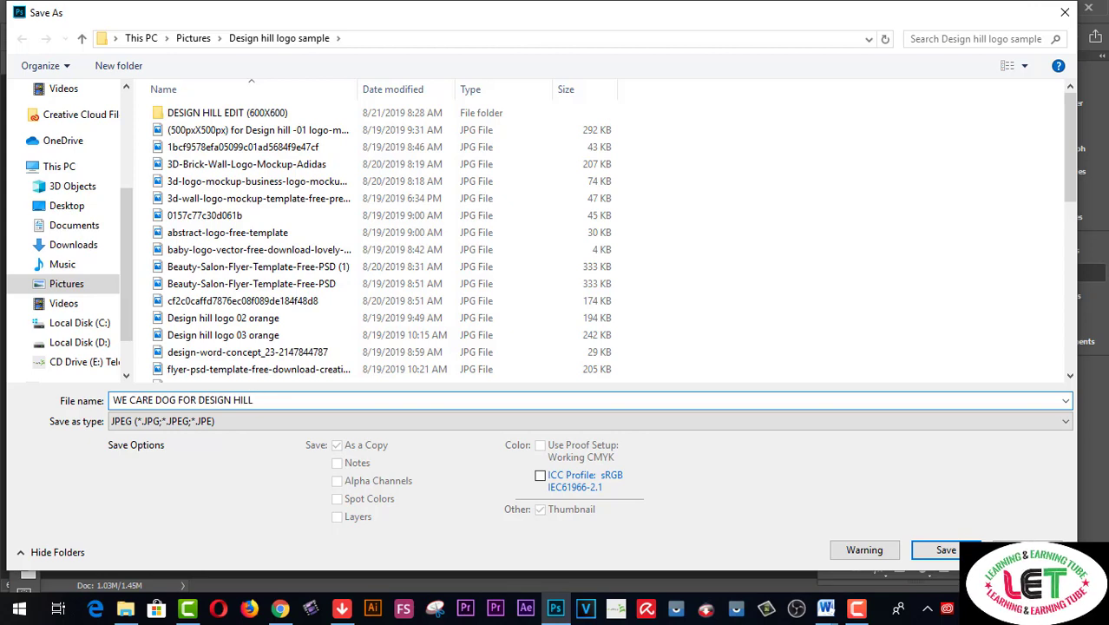
pyautogui.write('E')
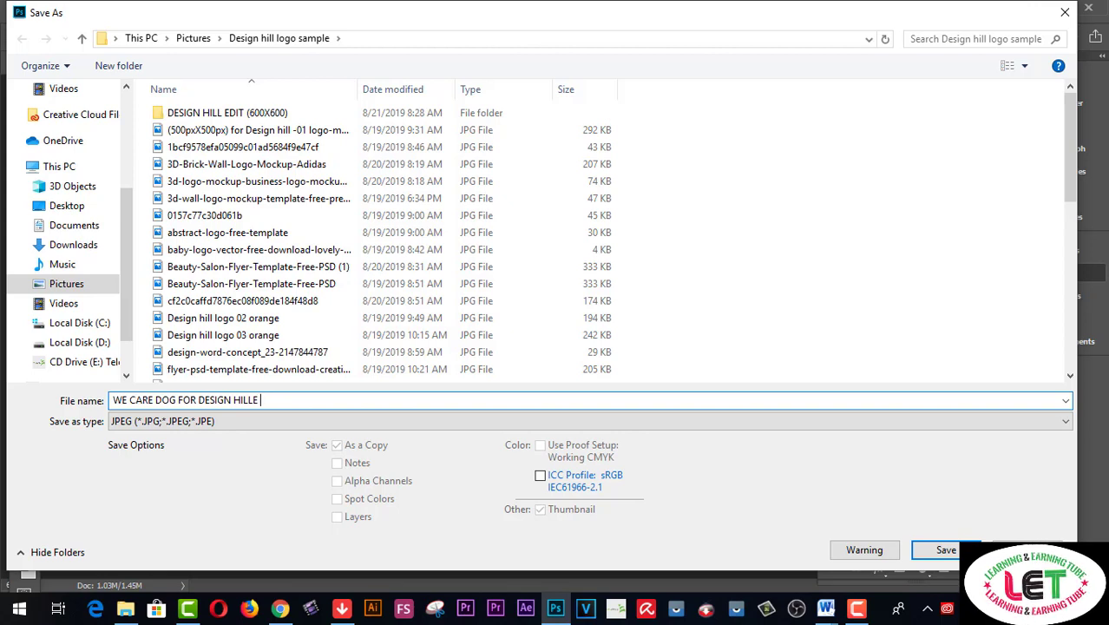
pyautogui.write(' -02')
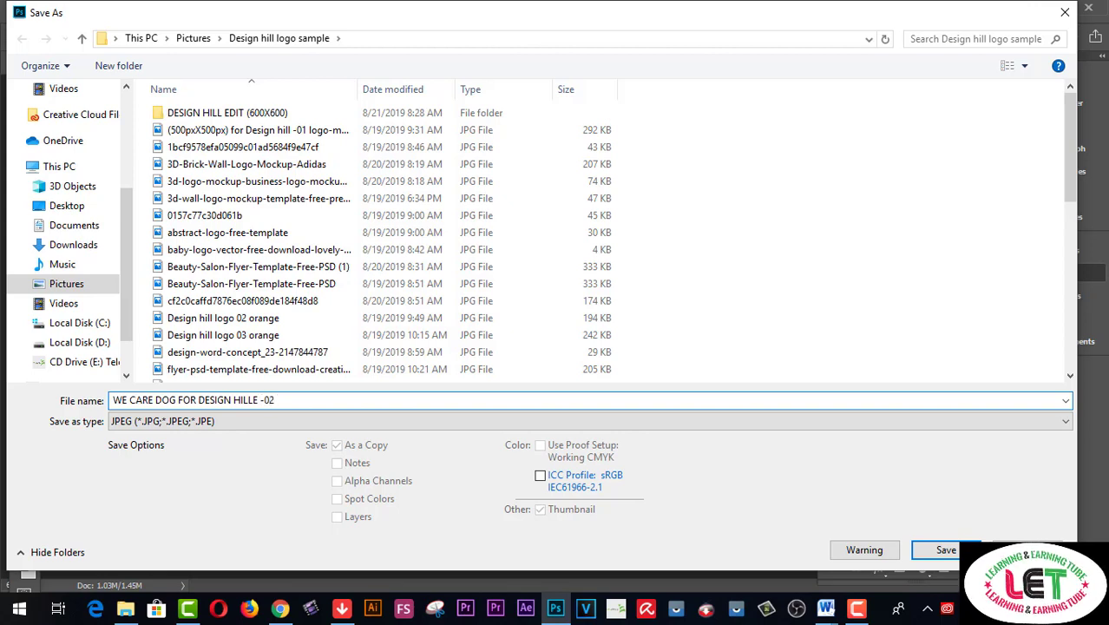
# - Save the JPEG logo into the DESIGN HILL EDIT (600X600) folder
pyautogui.click(217, 114)
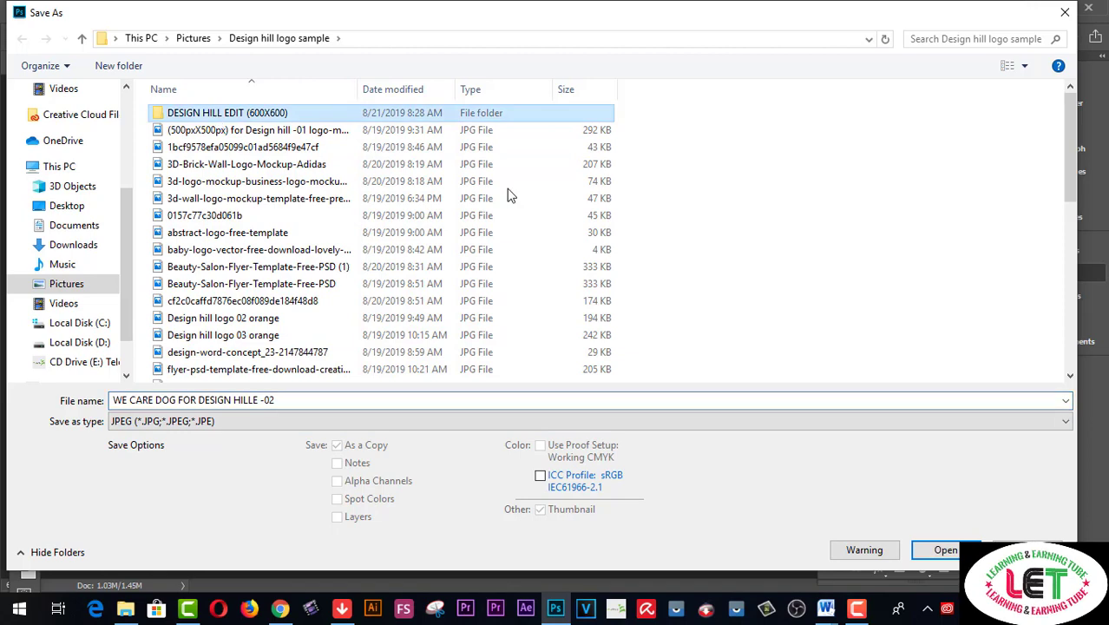
pyautogui.click(946, 550)
pyautogui.click(947, 551)
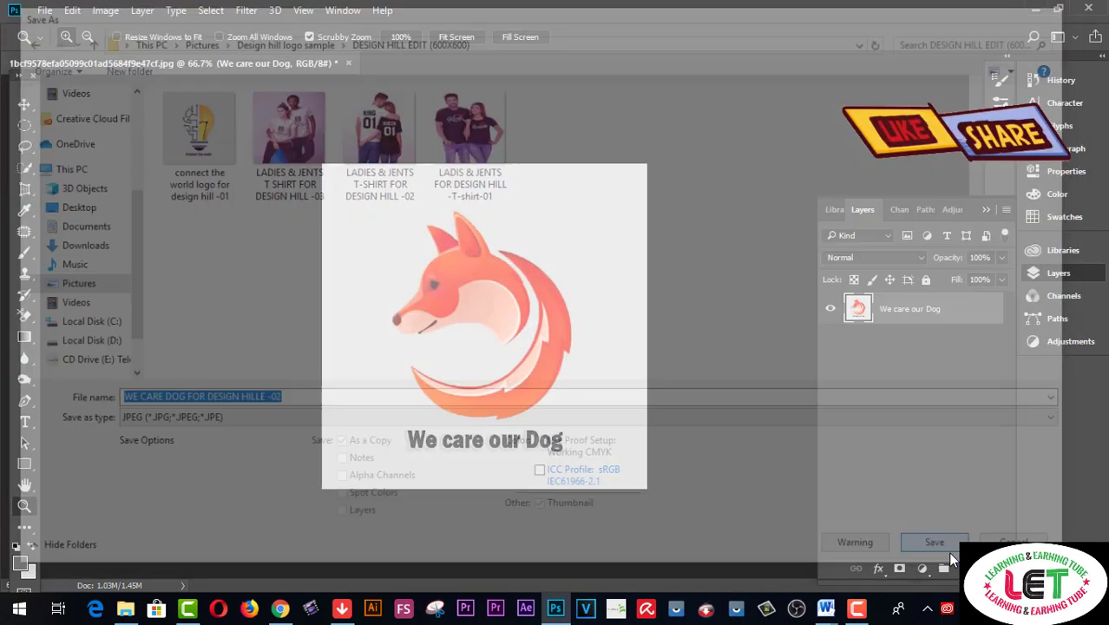
pyautogui.click(651, 150)
pyautogui.press('z')
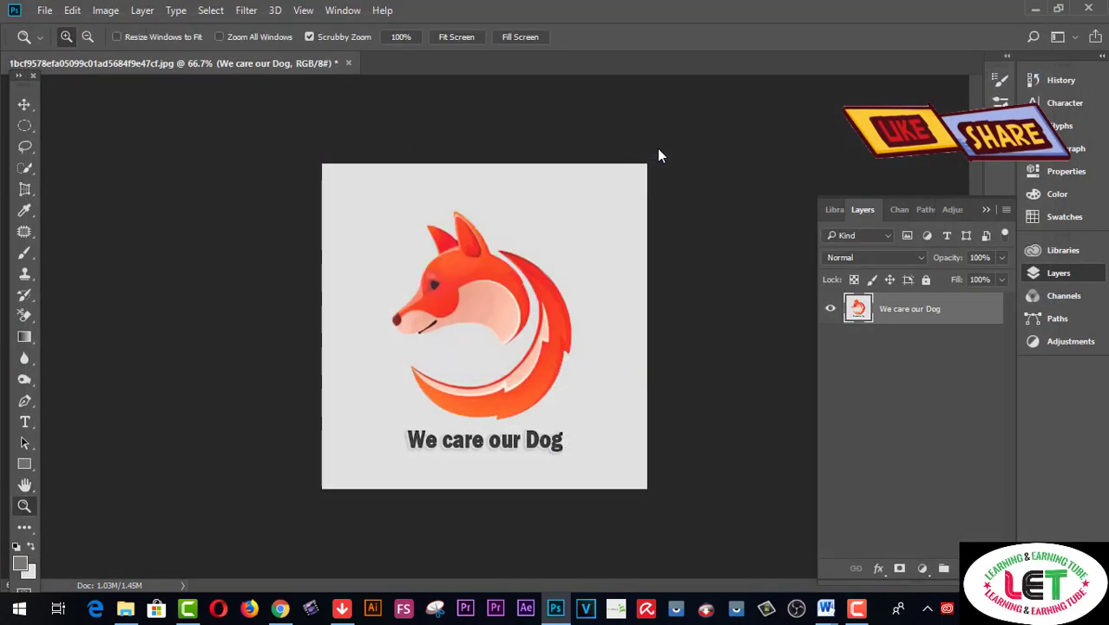
# - Open the Beauty-Salon-Flyer-Template-Free-PSD picture from the Design hill logo sample folder in Pictures
pyautogui.click(45, 10)
pyautogui.click(53, 42)
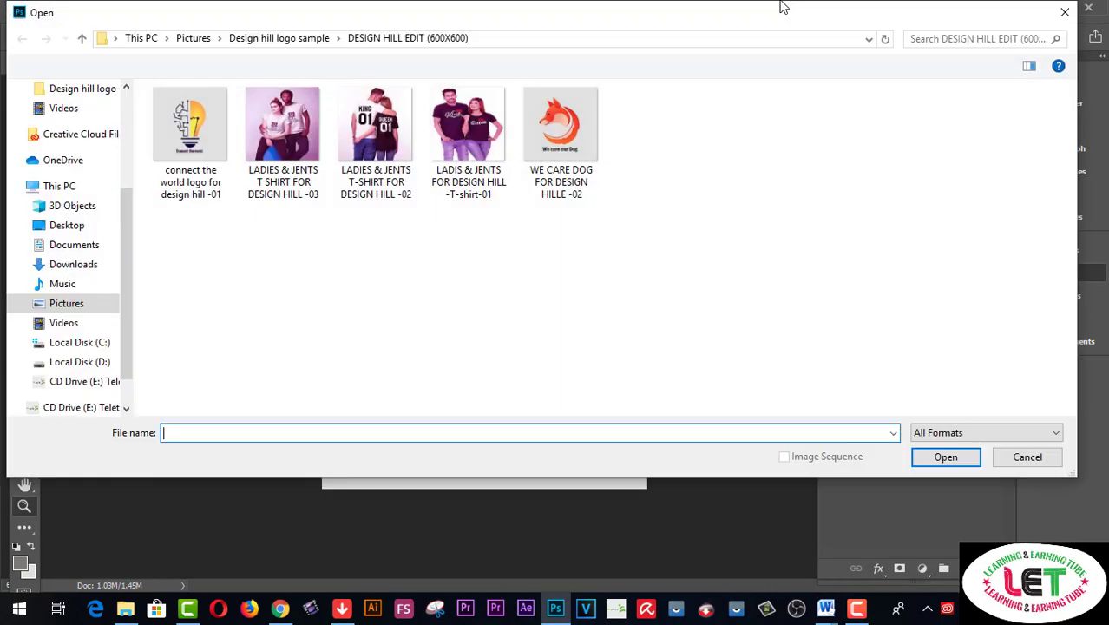
pyautogui.click(54, 305)
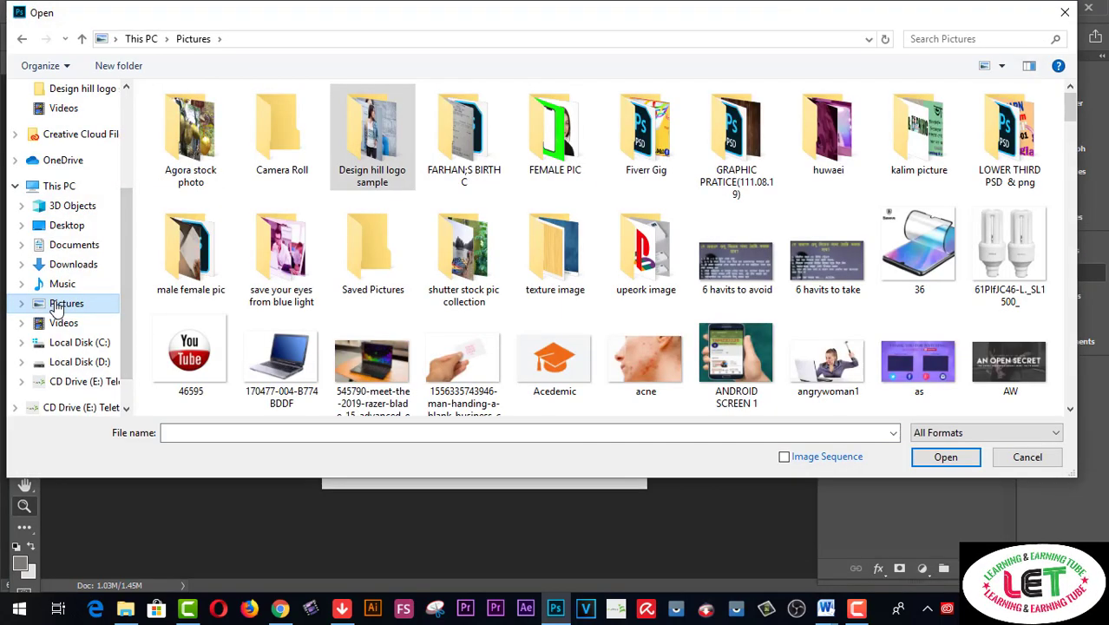
pyautogui.doubleClick(378, 178)
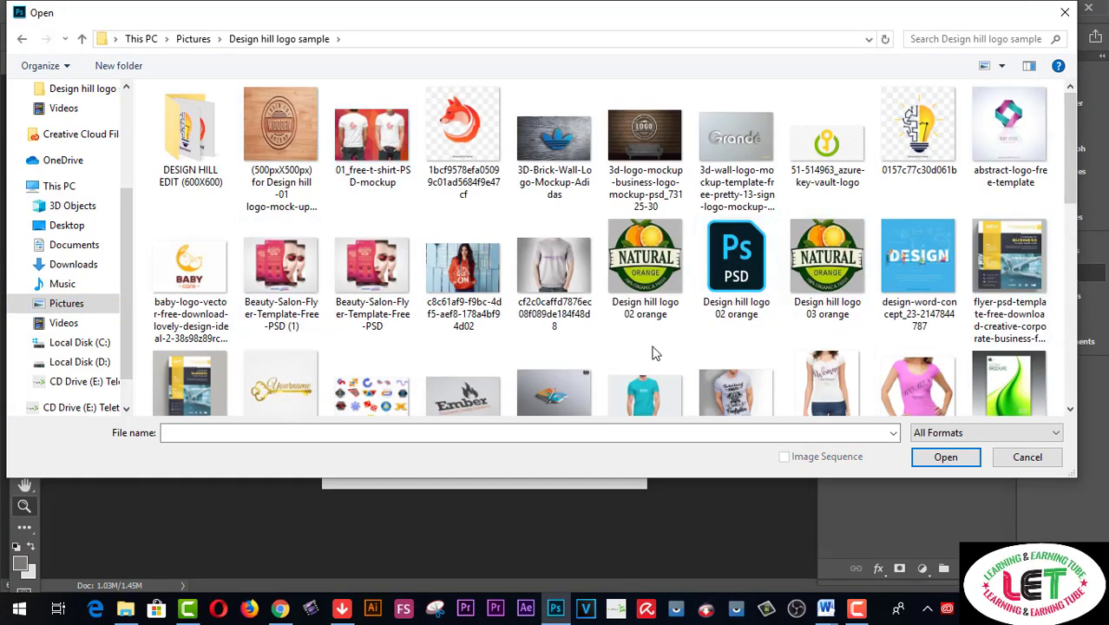
pyautogui.click(374, 273)
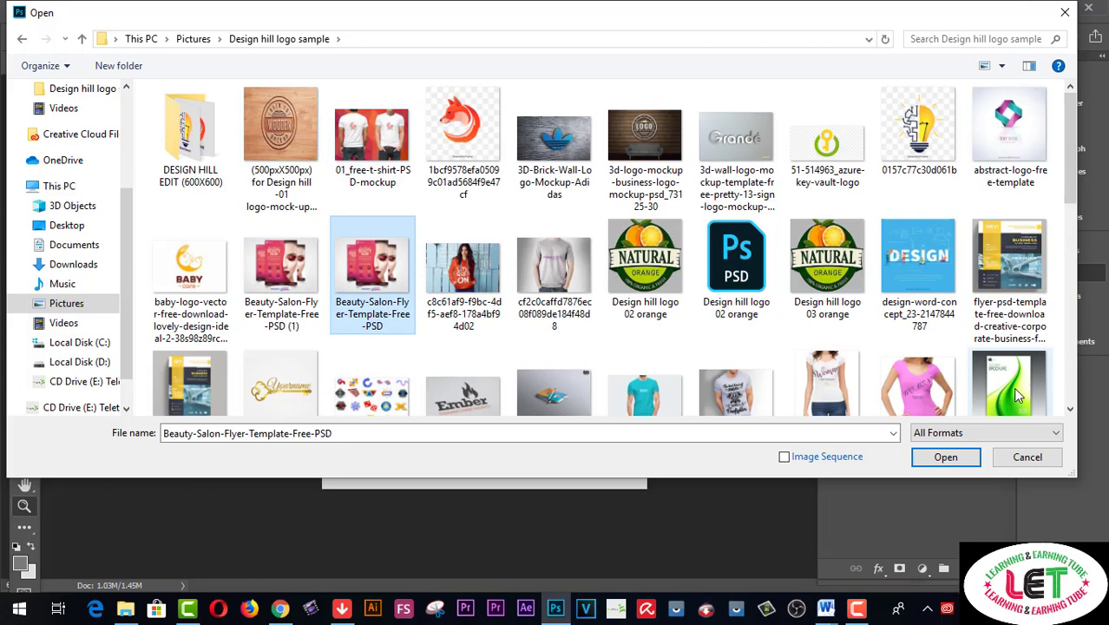
pyautogui.click(953, 460)
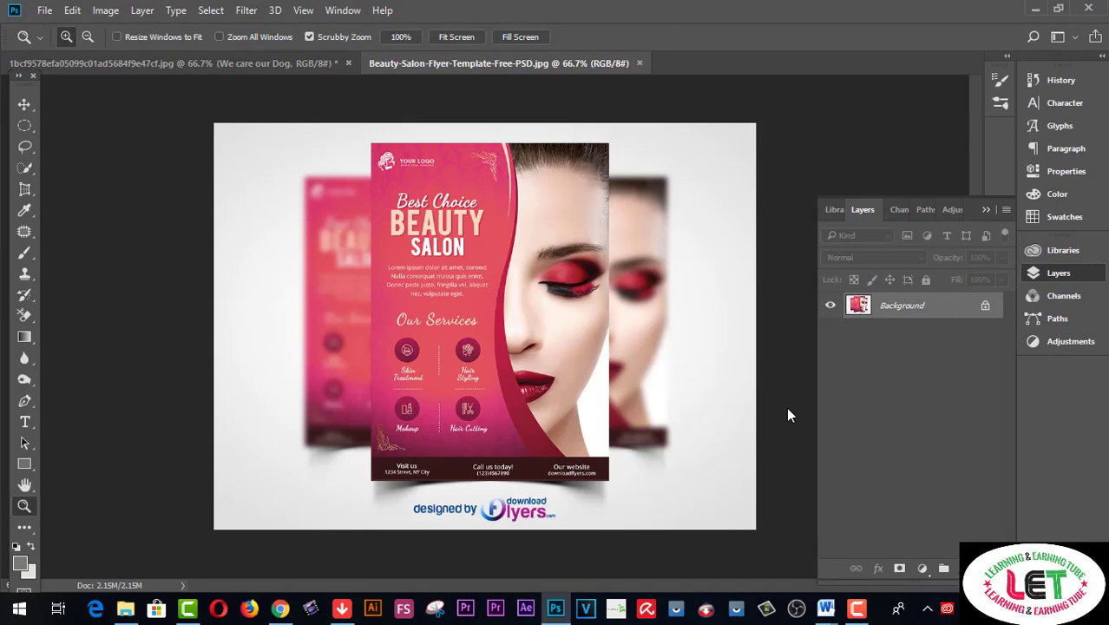
# - Resize the flyer image to 600 × 600 pixels
pyautogui.hotkey('ctrl', 'alt', 'i')
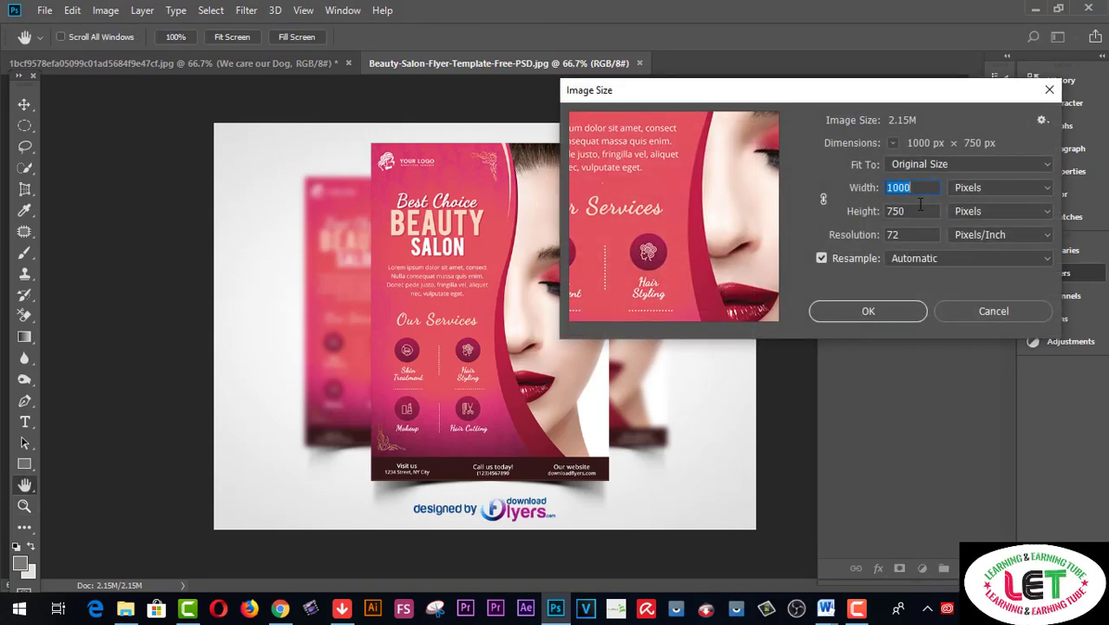
pyautogui.write('600')
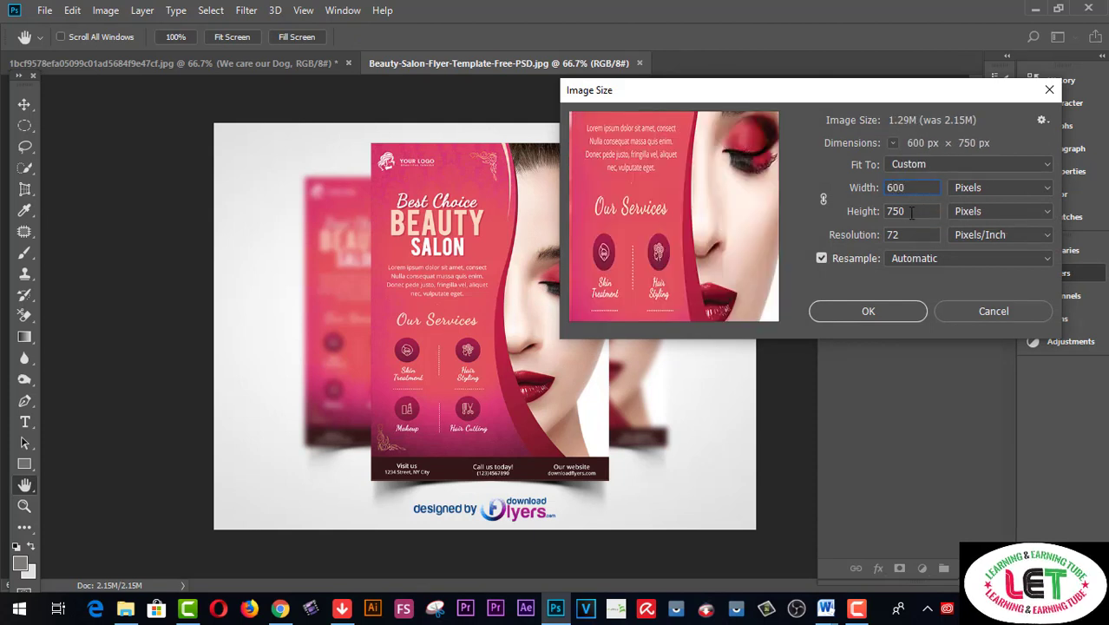
pyautogui.click(867, 214)
pyautogui.write('600')
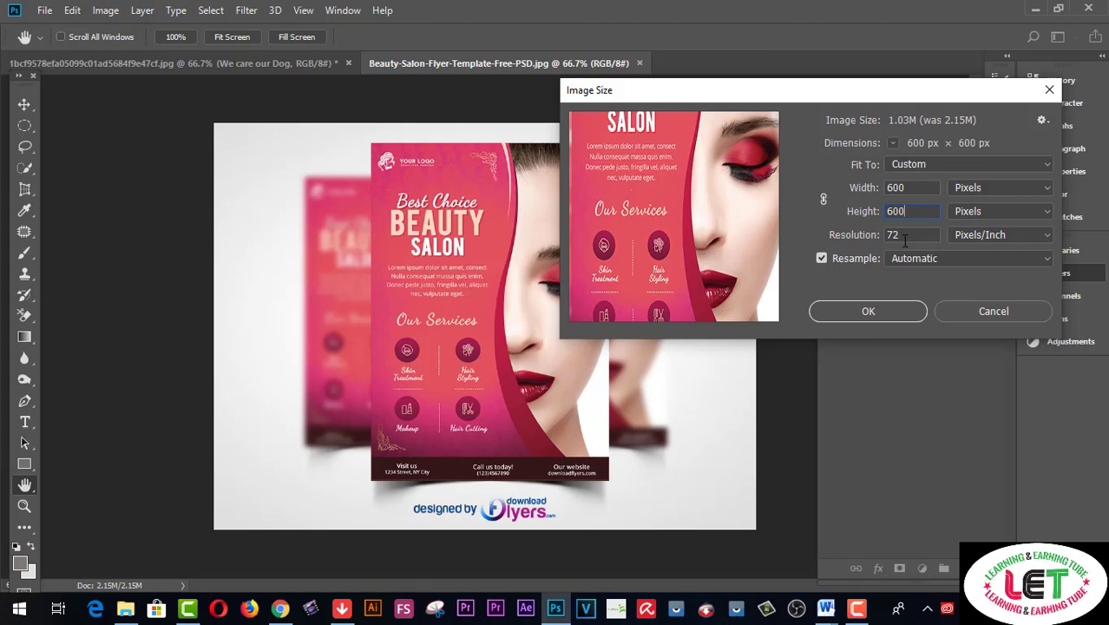
pyautogui.click(868, 311)
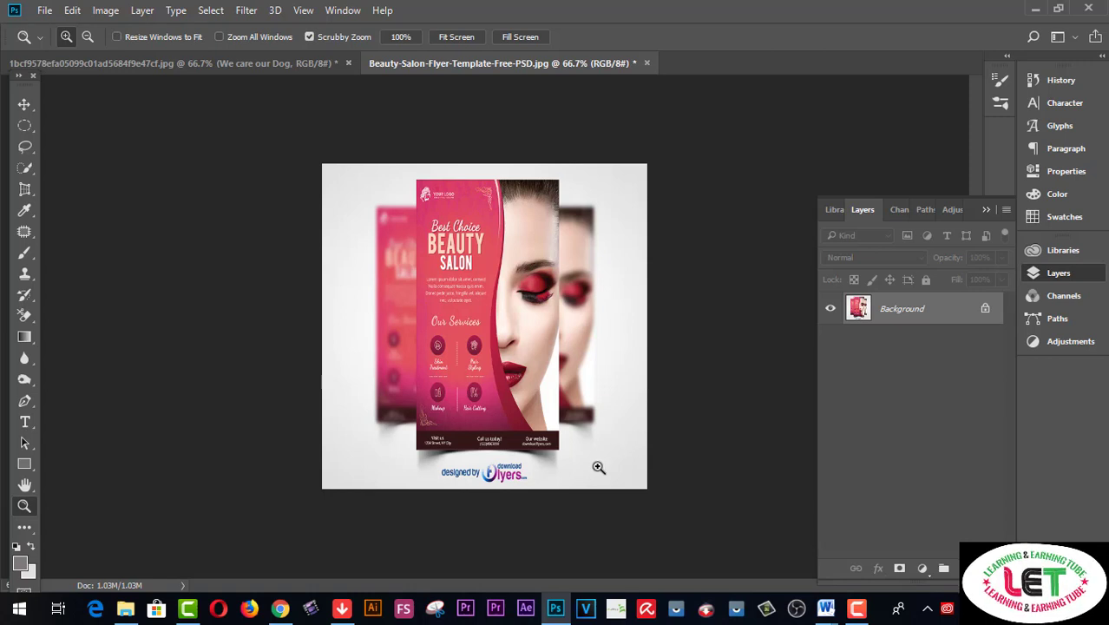
# - Paint over the "designed by" credit beneath the flyer with the background's light grey, and unlock the Background layer
pyautogui.press('b')
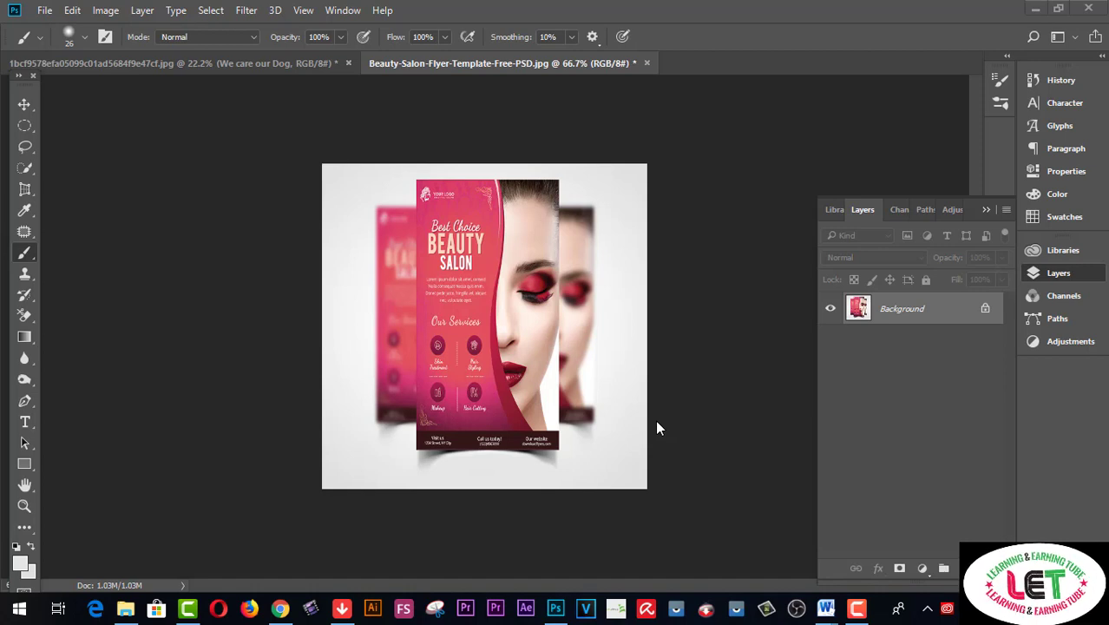
pyautogui.click(985, 308)
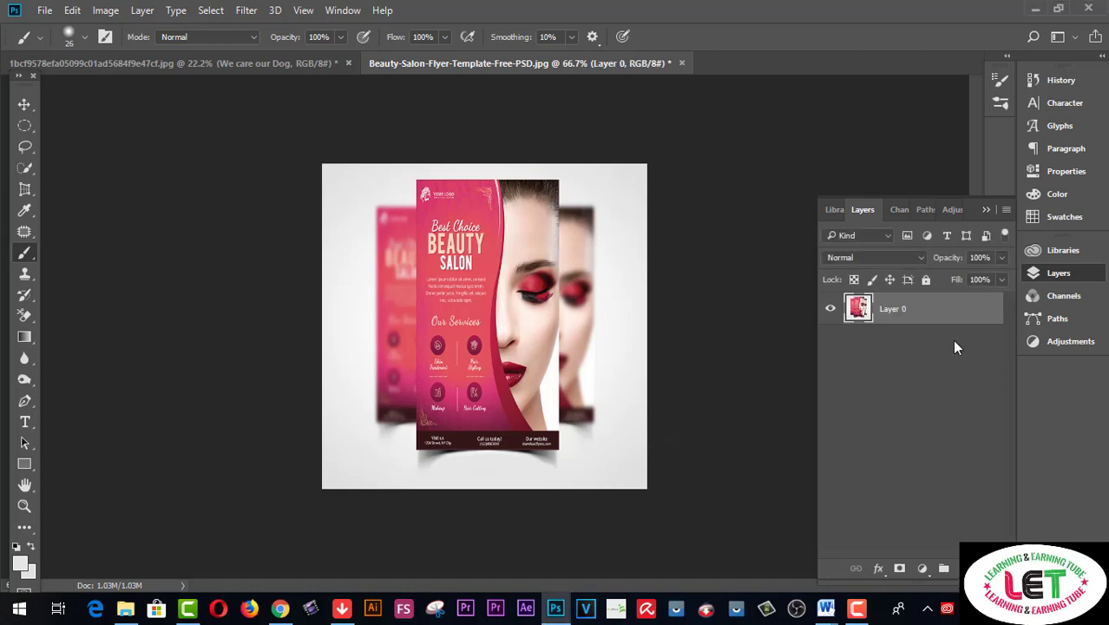
# - Apply a midtone Color Balance of +64 cyan-red, -23 magenta-green and +23 yellow-blue to the flyer layer
pyautogui.hotkey('ctrl', 'b')
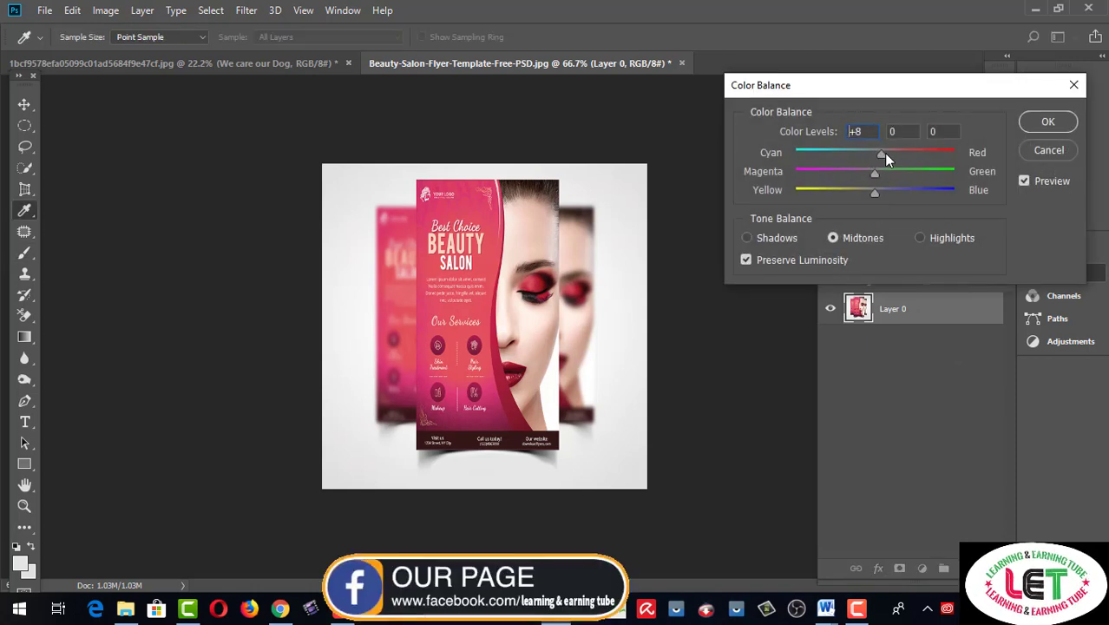
pyautogui.moveTo(901, 152); pyautogui.dragTo(928, 155)
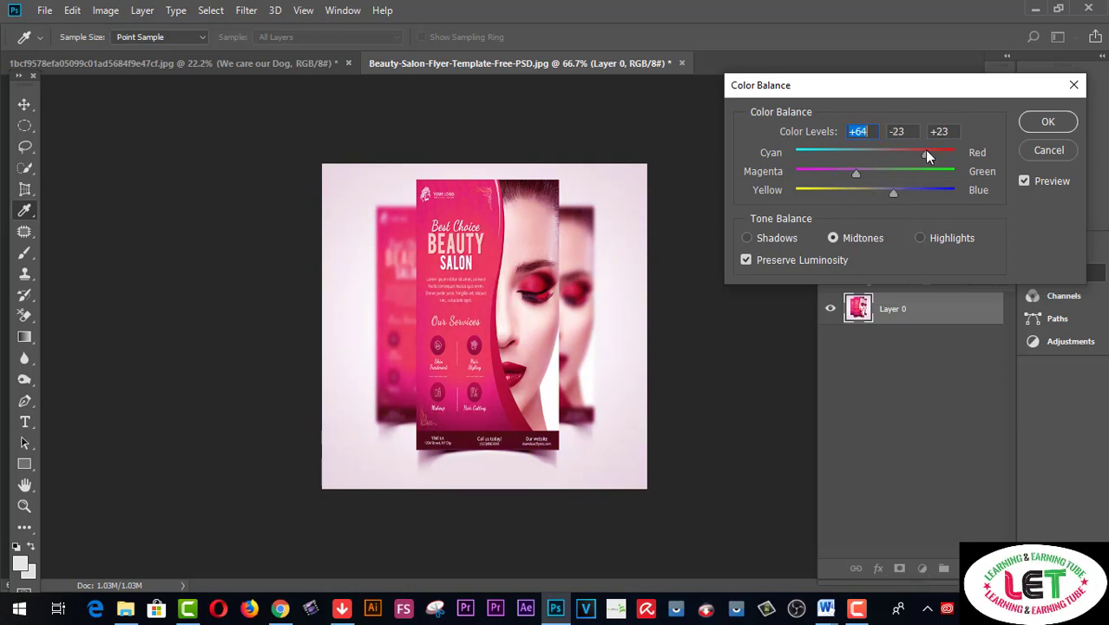
pyautogui.click(1046, 123)
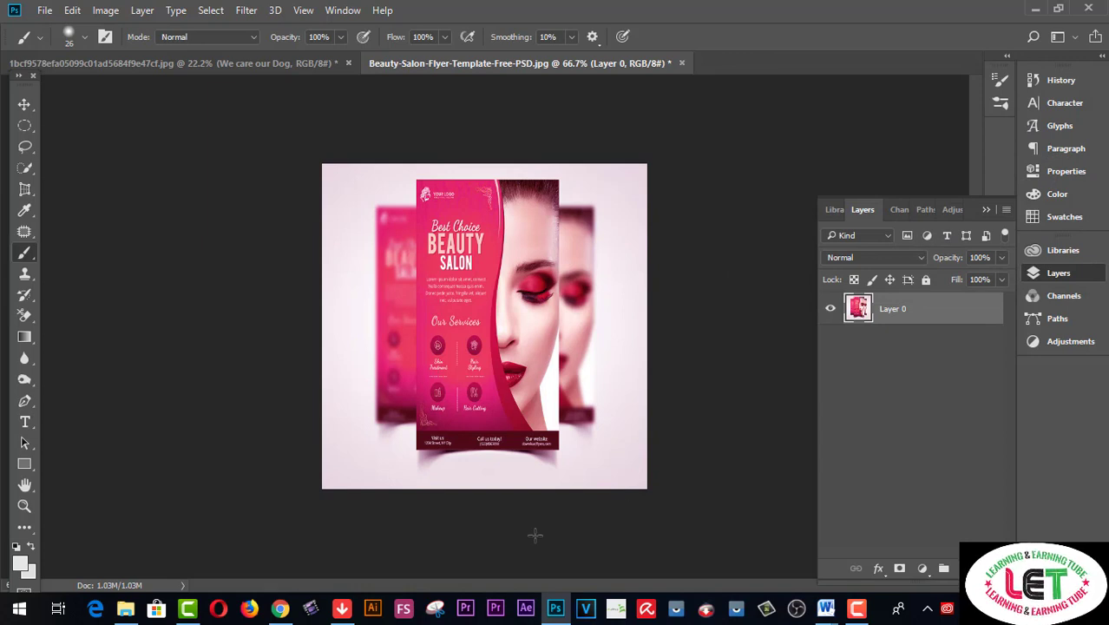
pyautogui.keyDown('ctrl'); pyautogui.click(578, 494); pyautogui.keyUp('ctrl')
pyautogui.keyDown('ctrl'); pyautogui.click(582, 489); pyautogui.keyUp('ctrl')
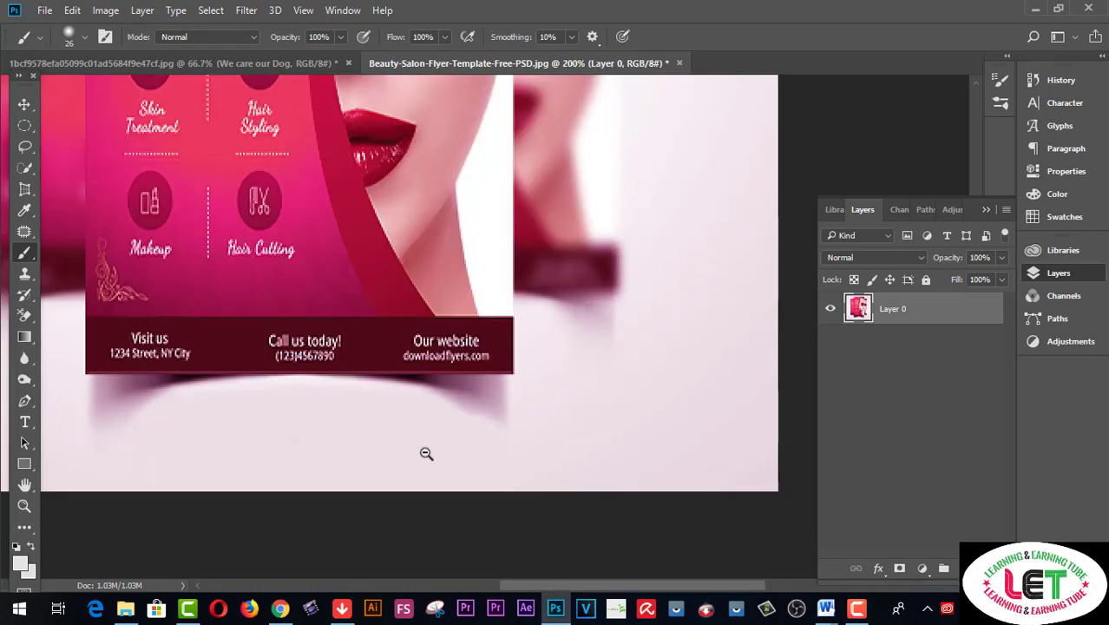
pyautogui.hotkey('ctrl', '-')
pyautogui.hotkey('ctrl', '-')
pyautogui.hotkey('ctrl', '-')
# - Save the flyer as a JPEG named "FLYER FOR DESIGN HILL-01"
pyautogui.click(45, 10)
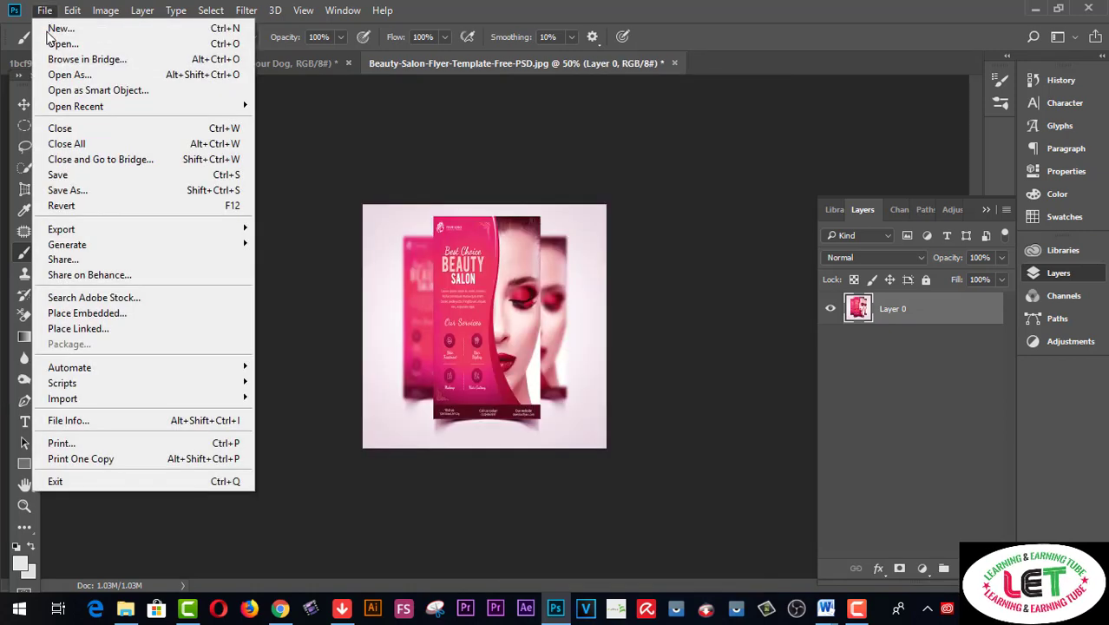
pyautogui.click(66, 190)
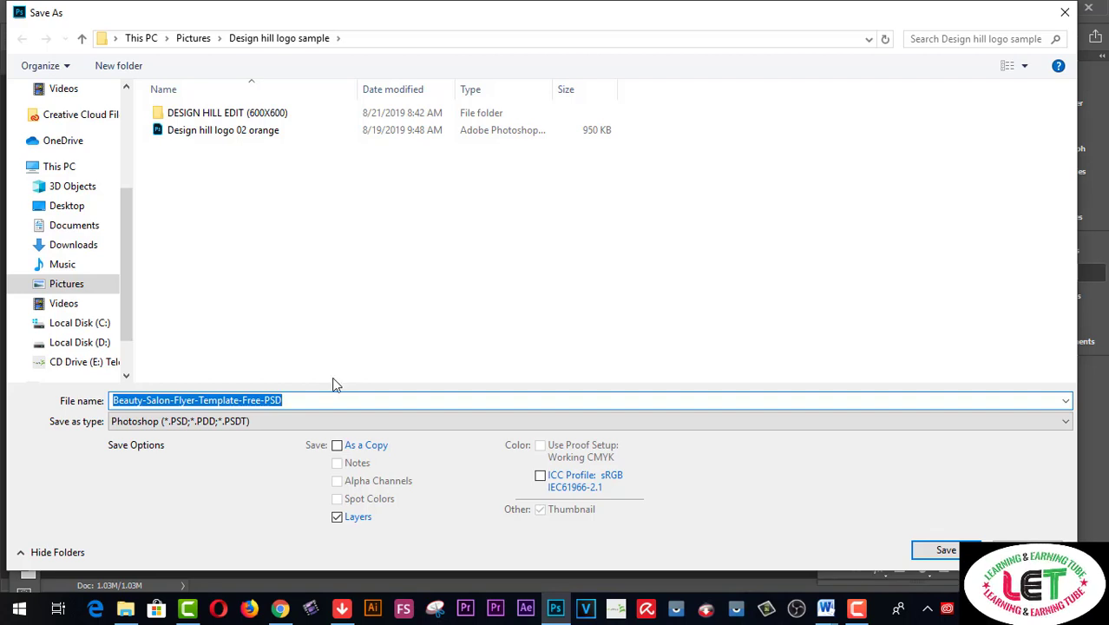
pyautogui.write('FLYER FOR DESIGN HILL-0')
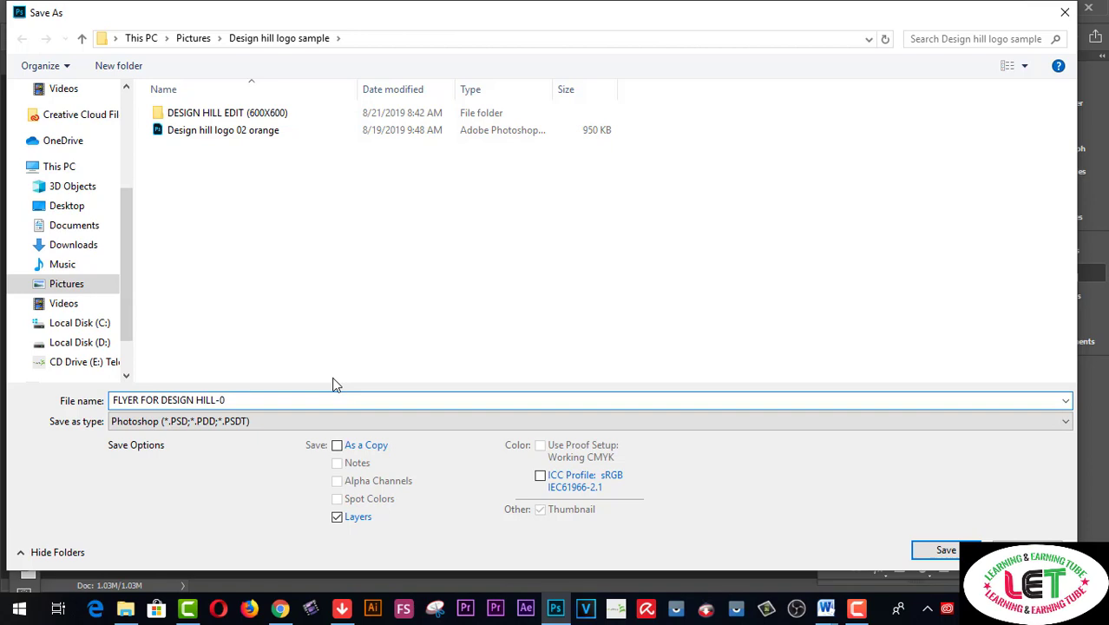
pyautogui.click(185, 420)
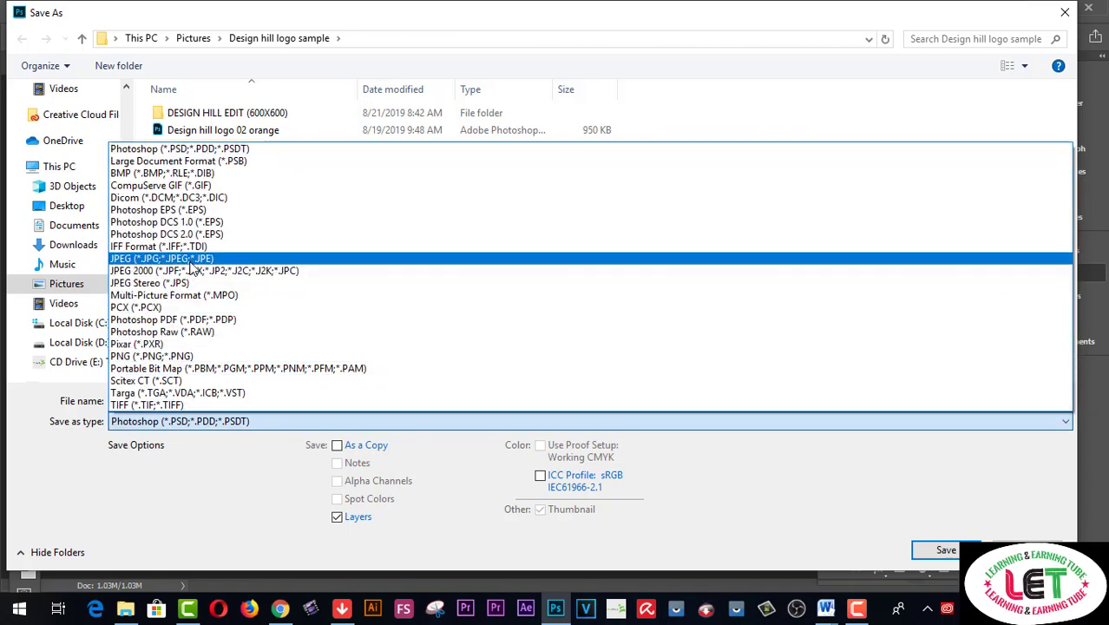
pyautogui.click(187, 259)
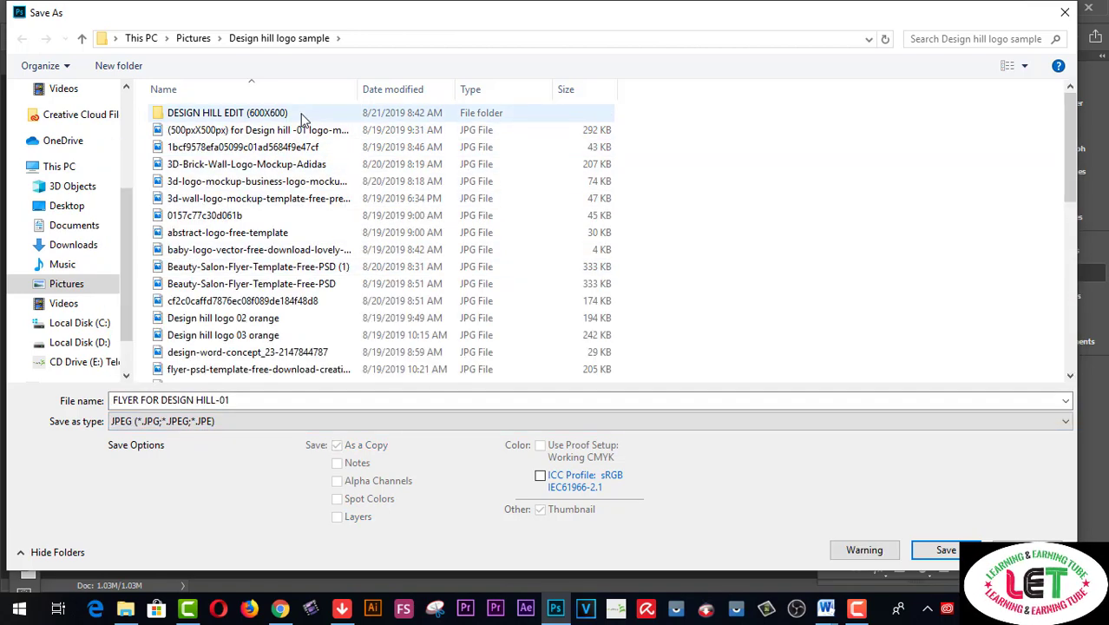
pyautogui.click(944, 549)
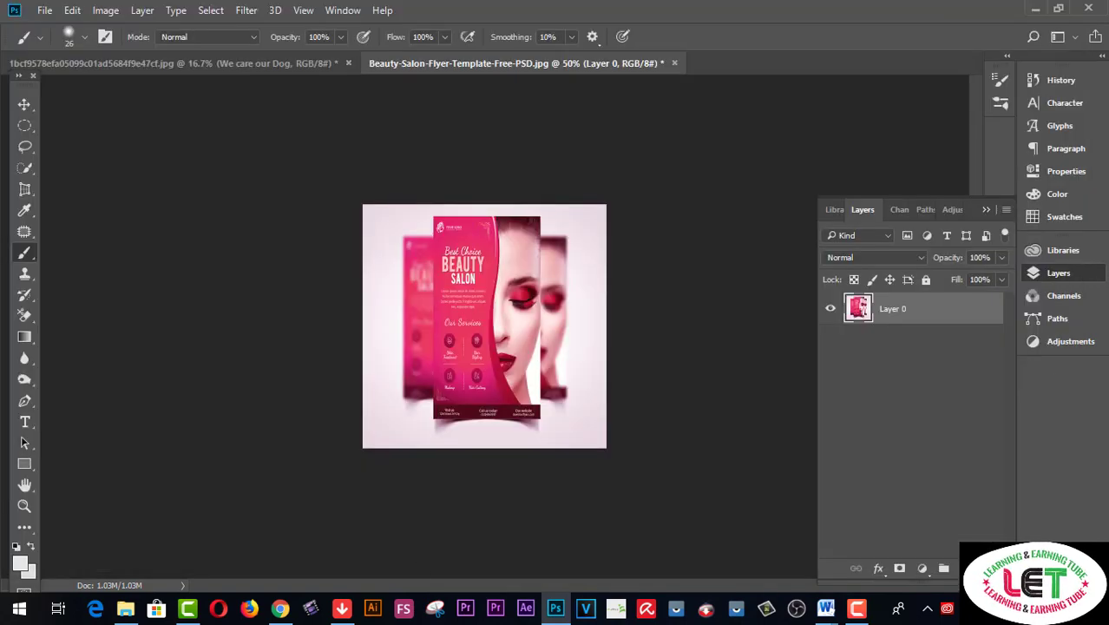
# - Open the image women-t-shirt-mockup-600x450.jpg and unlock its Background layer
pyautogui.click(47, 12)
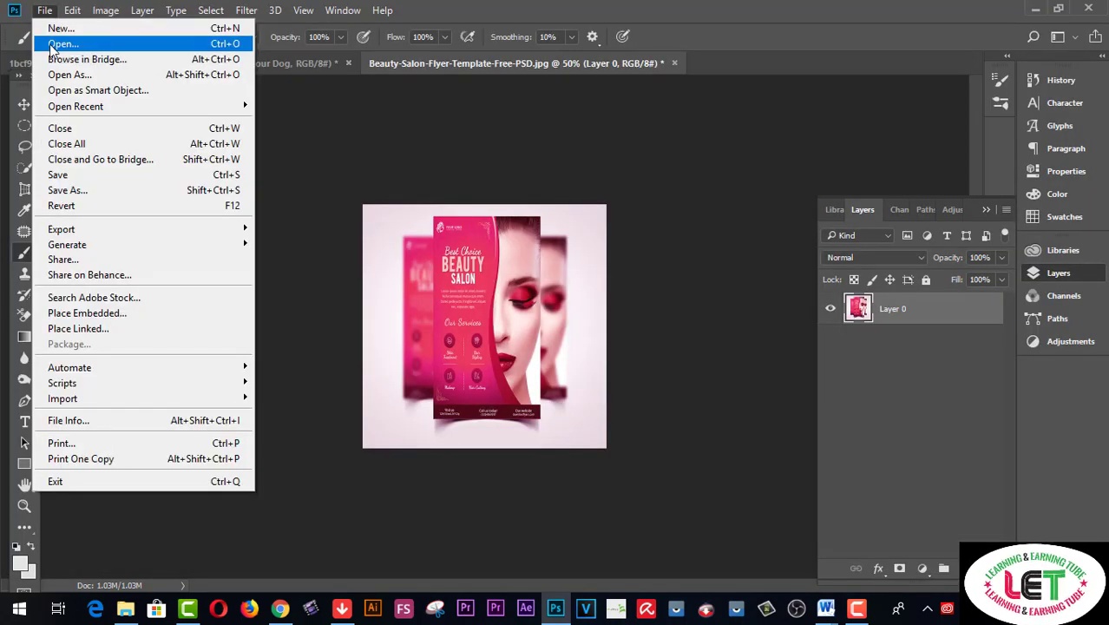
pyautogui.click(50, 43)
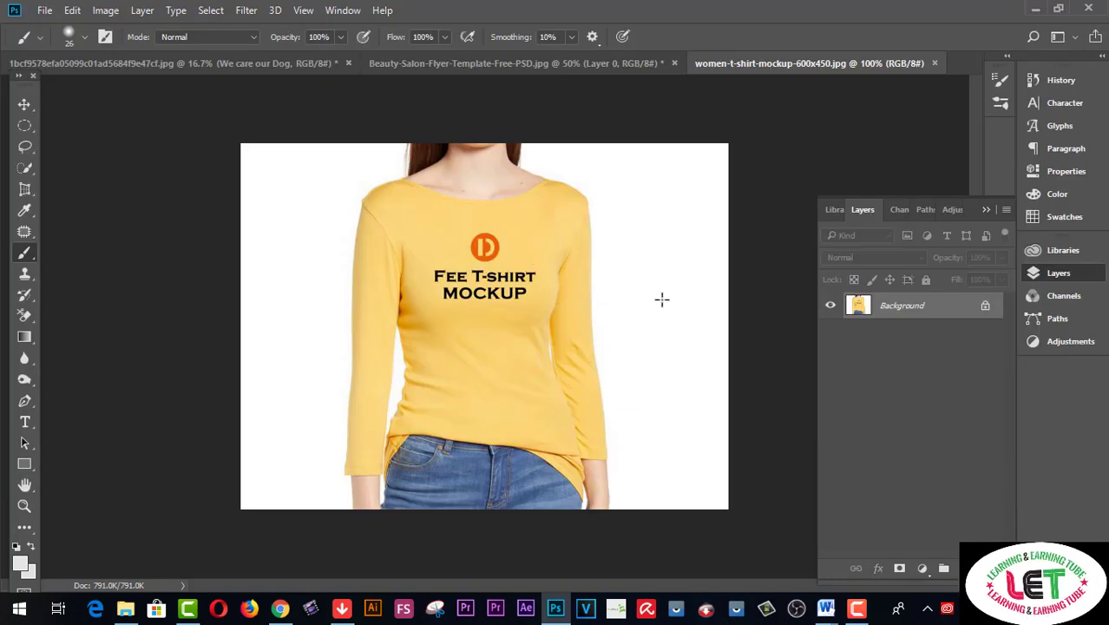
pyautogui.click(985, 304)
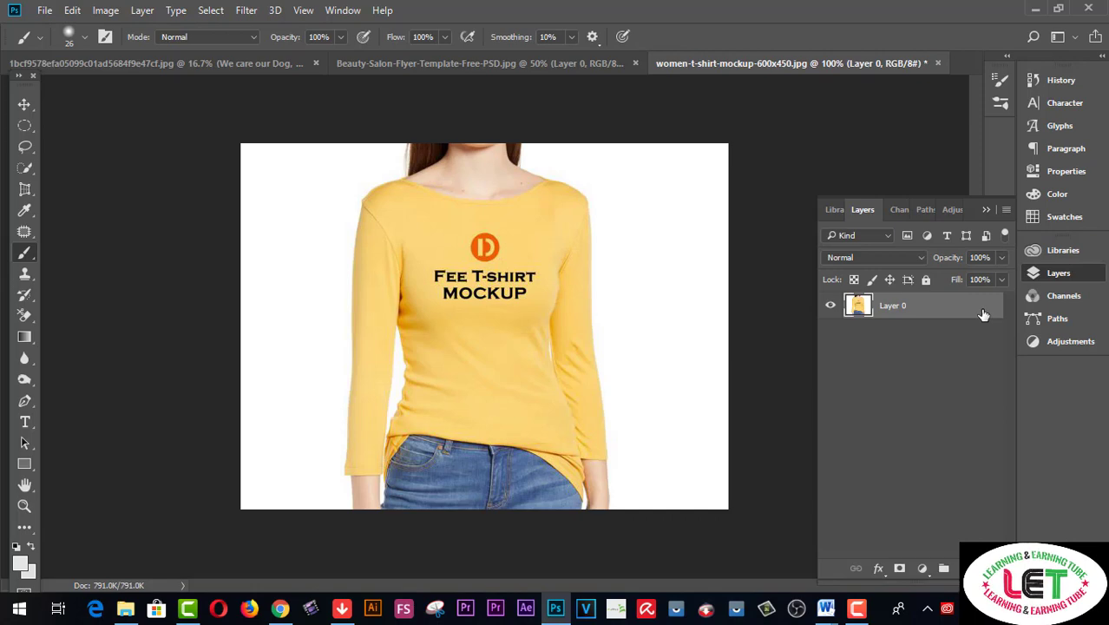
# - Resize the T-shirt image with resampling on, setting the height to 600 pixels and finally the resolution to 72 pixels/inch
pyautogui.hotkey('ctrl', 'alt', 'i')
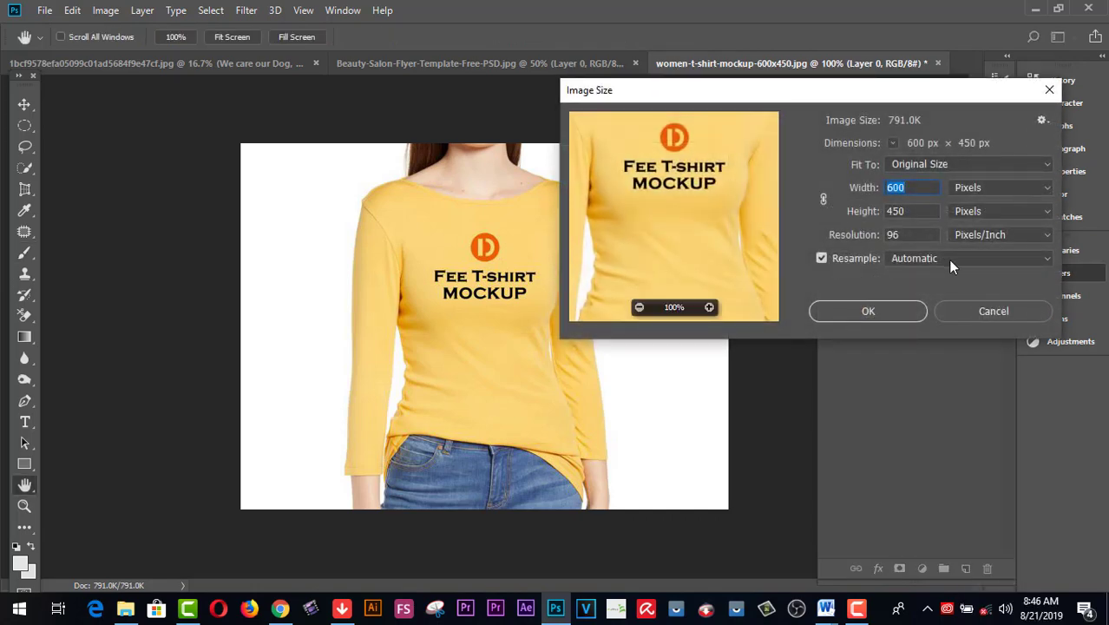
pyautogui.moveTo(905, 211); pyautogui.dragTo(887, 211)
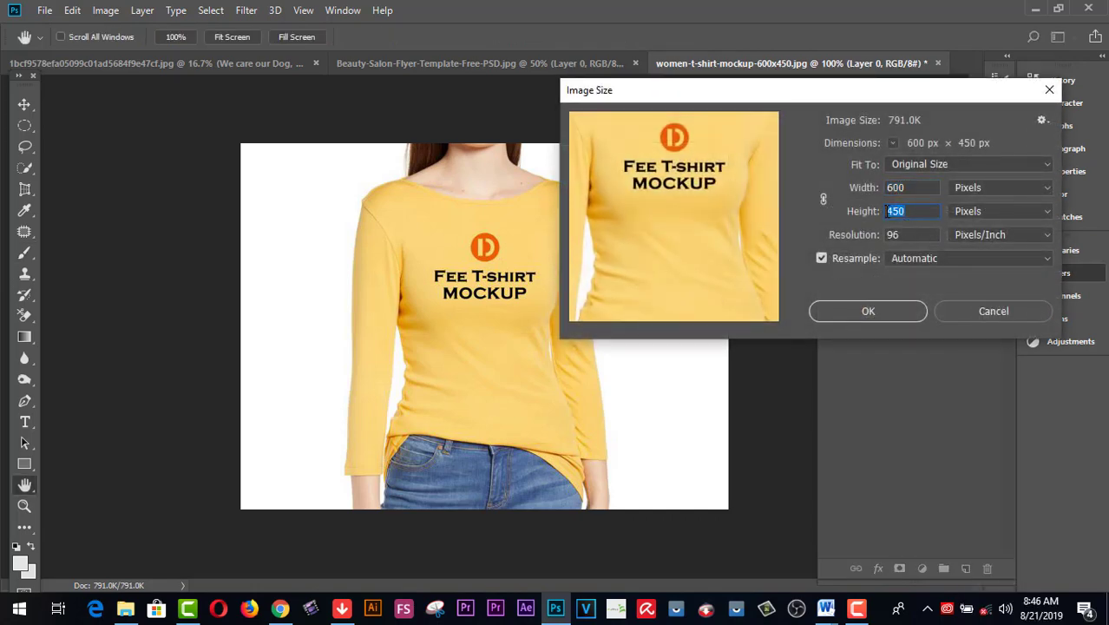
pyautogui.write('600')
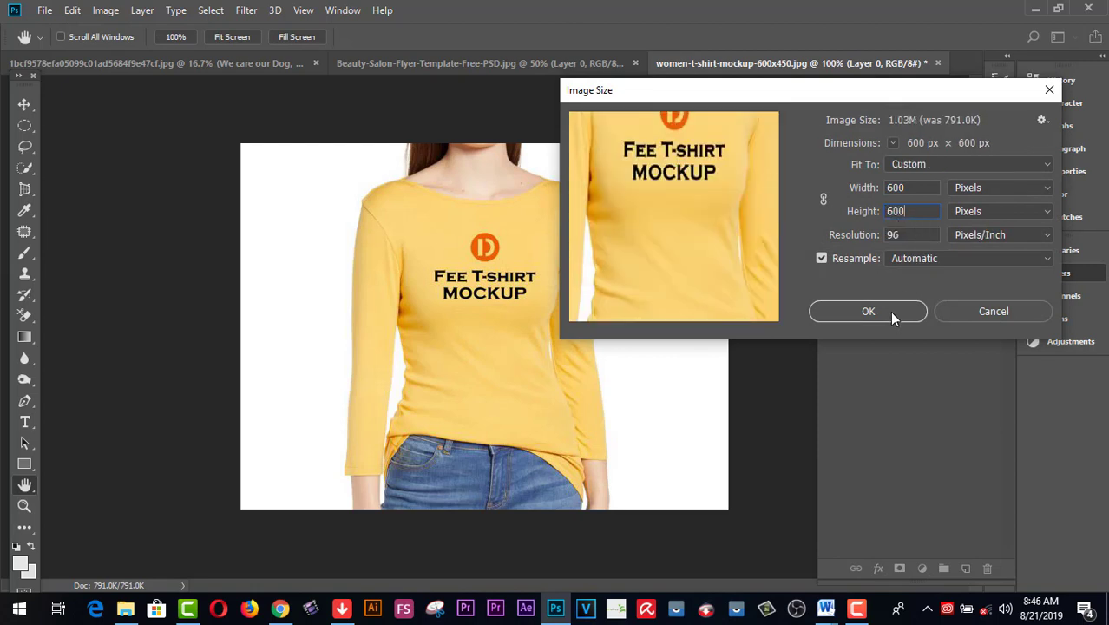
pyautogui.moveTo(902, 235); pyautogui.dragTo(889, 235)
pyautogui.write('72')
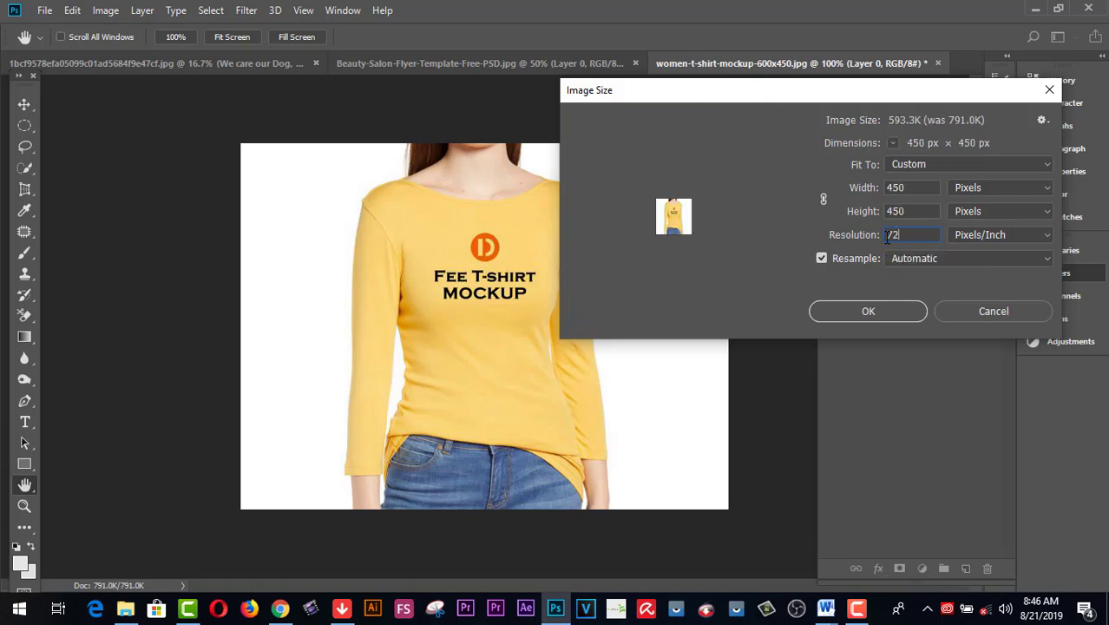
pyautogui.click(868, 310)
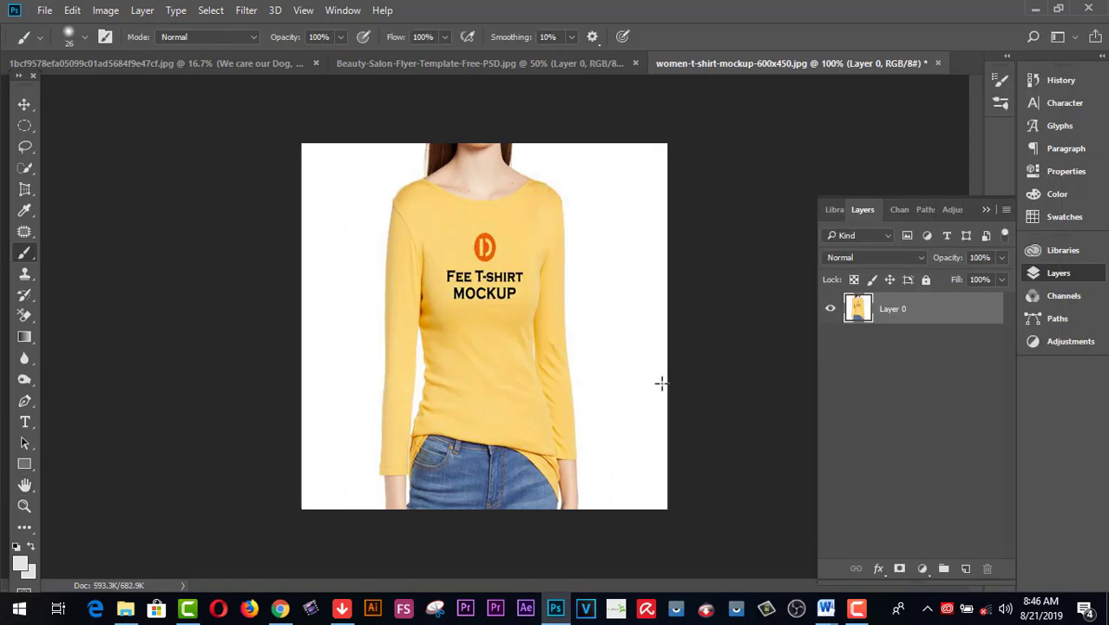
# - Apply a midtone Color Balance to the T-shirt layer, shifting it moderately toward red, yellow and magenta
pyautogui.hotkey('ctrl', 'b')
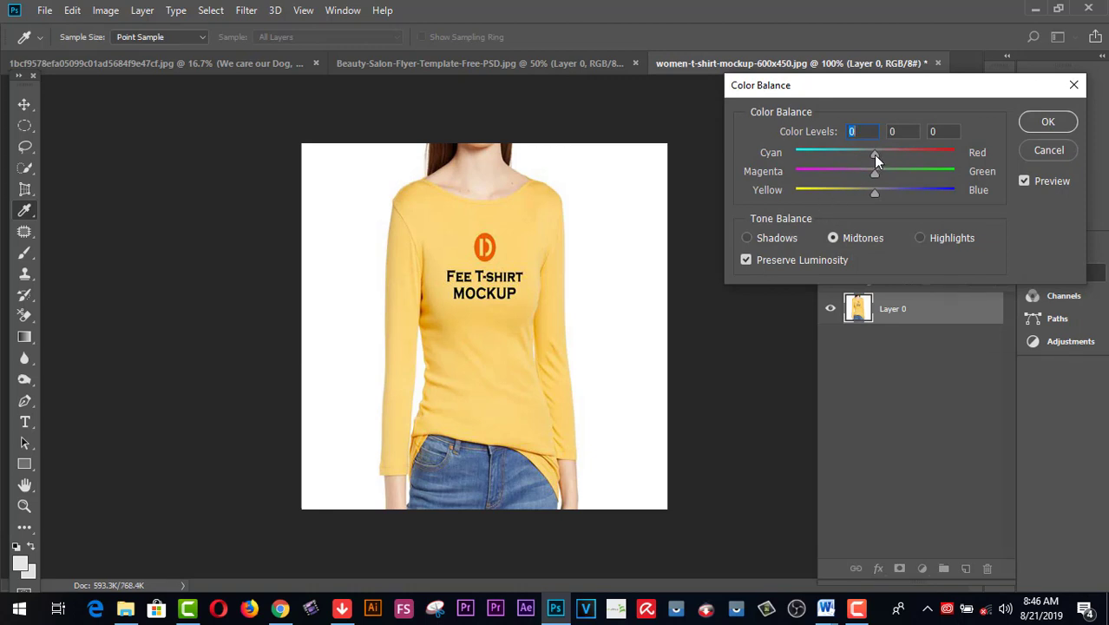
pyautogui.moveTo(875, 156); pyautogui.dragTo(898, 154)
pyautogui.moveTo(875, 191); pyautogui.dragTo(846, 191)
pyautogui.moveTo(875, 173)
pyautogui.mouseDown()
pyautogui.moveTo(855, 173)
pyautogui.moveTo(879, 192)
pyautogui.moveTo(837, 172)
pyautogui.moveTo(859, 173)
pyautogui.mouseUp()
pyautogui.click(1045, 124)
pyautogui.press('b')
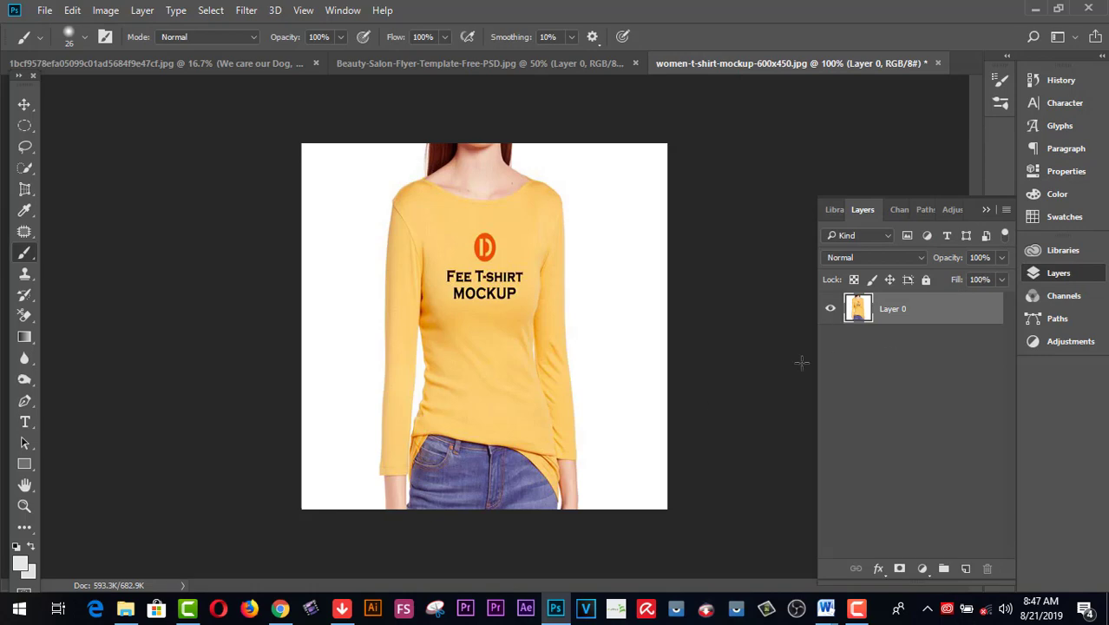
# - Save the T-shirt image as a quality 12 JPEG named "WOMAN T SHIRT FOR DESIGN HILL 04" in the DESIGN HILL EDIT (600X600) folder
pyautogui.click(45, 11)
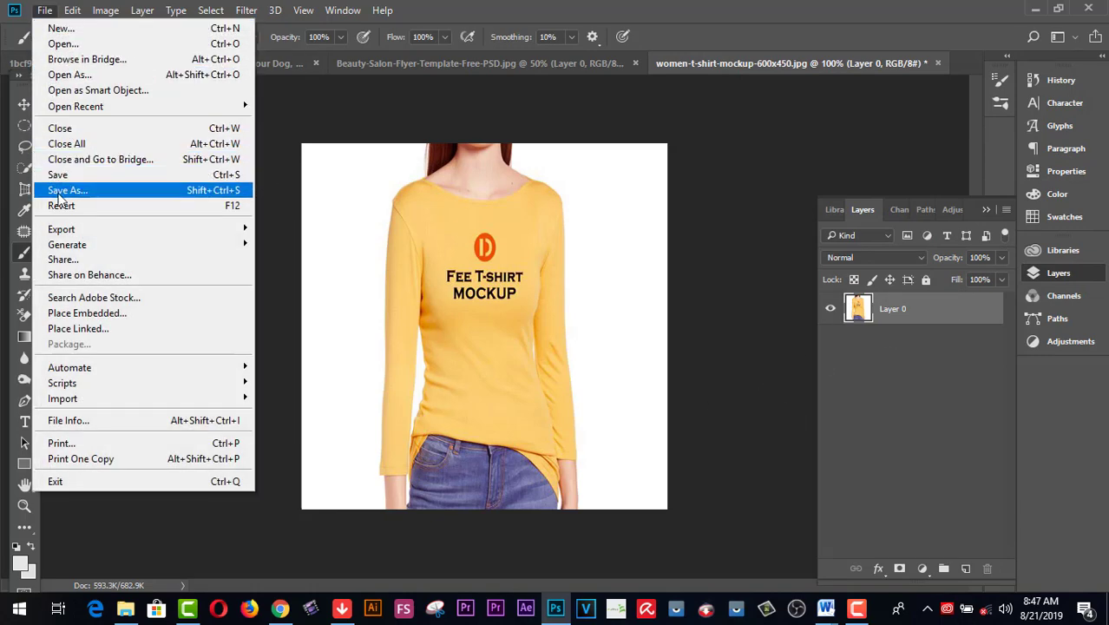
pyautogui.click(69, 190)
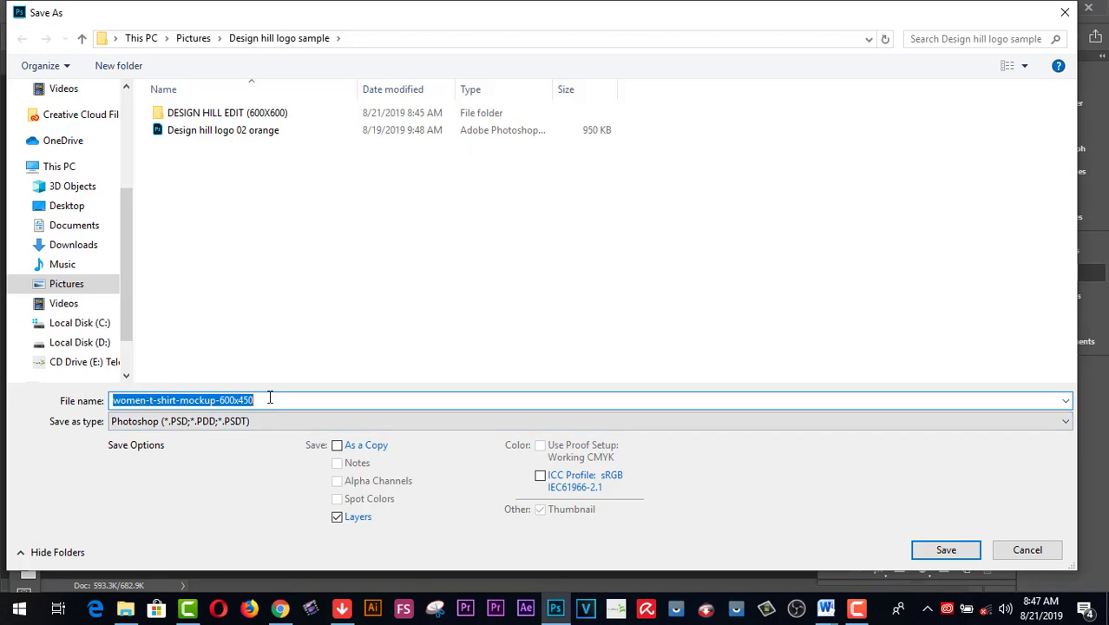
pyautogui.write('WOMAN')
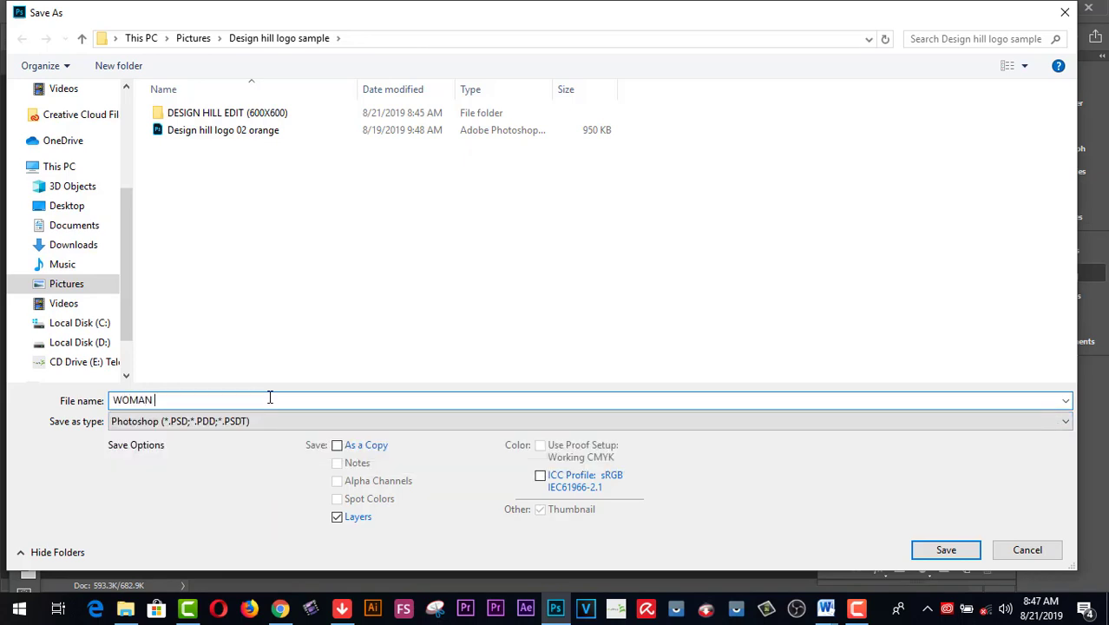
pyautogui.write(' T SHIRT FOR DESIGN')
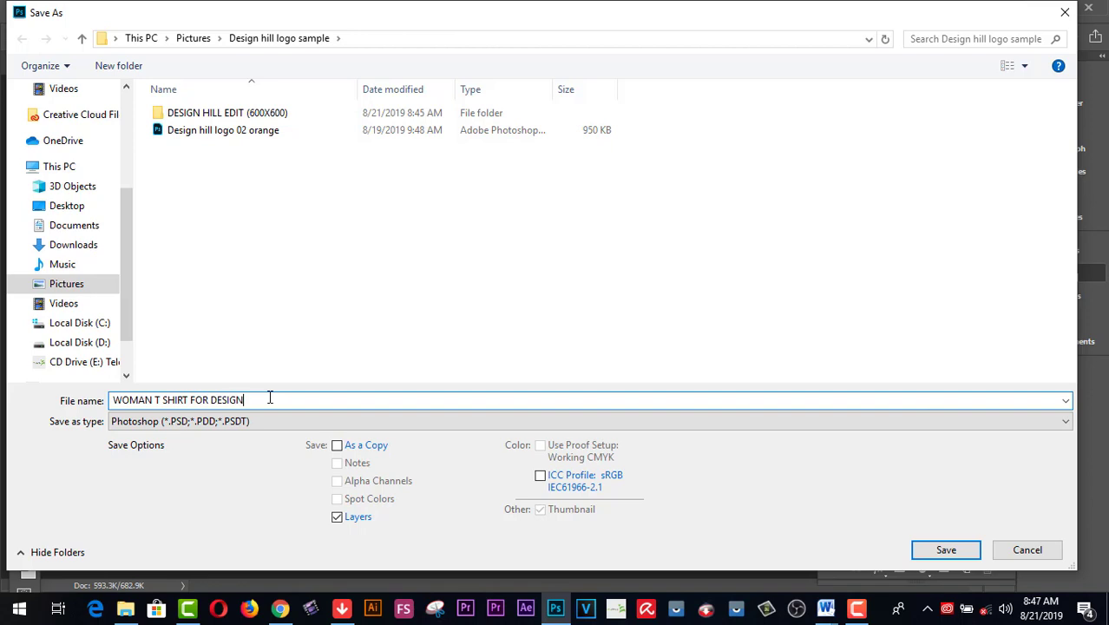
pyautogui.write(' HILL')
pyautogui.write(' 1')
pyautogui.click(263, 422)
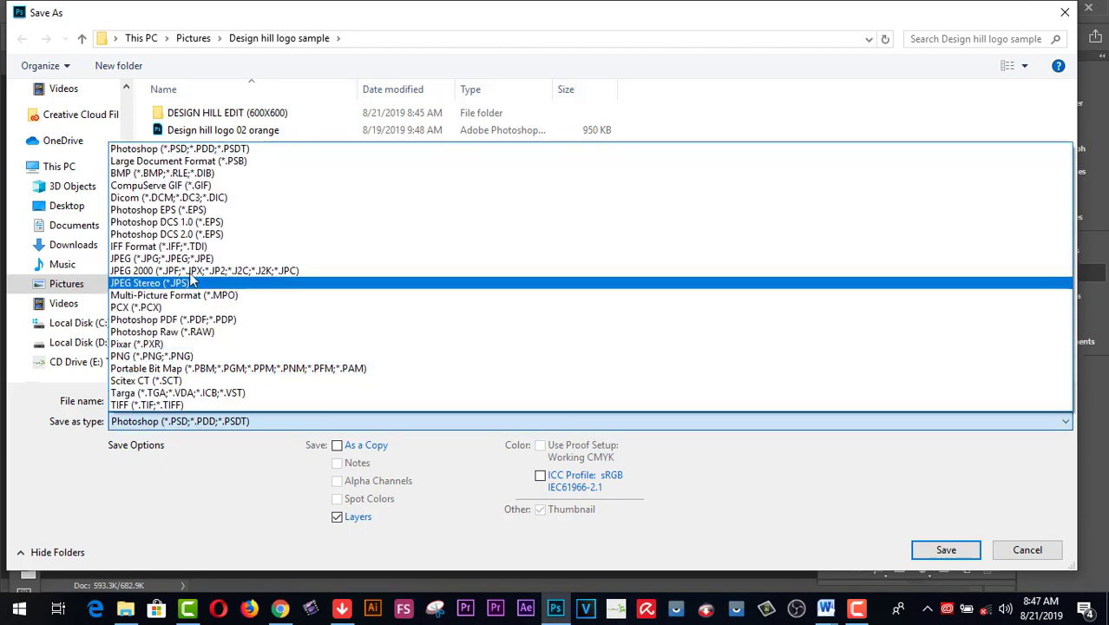
pyautogui.click(193, 259)
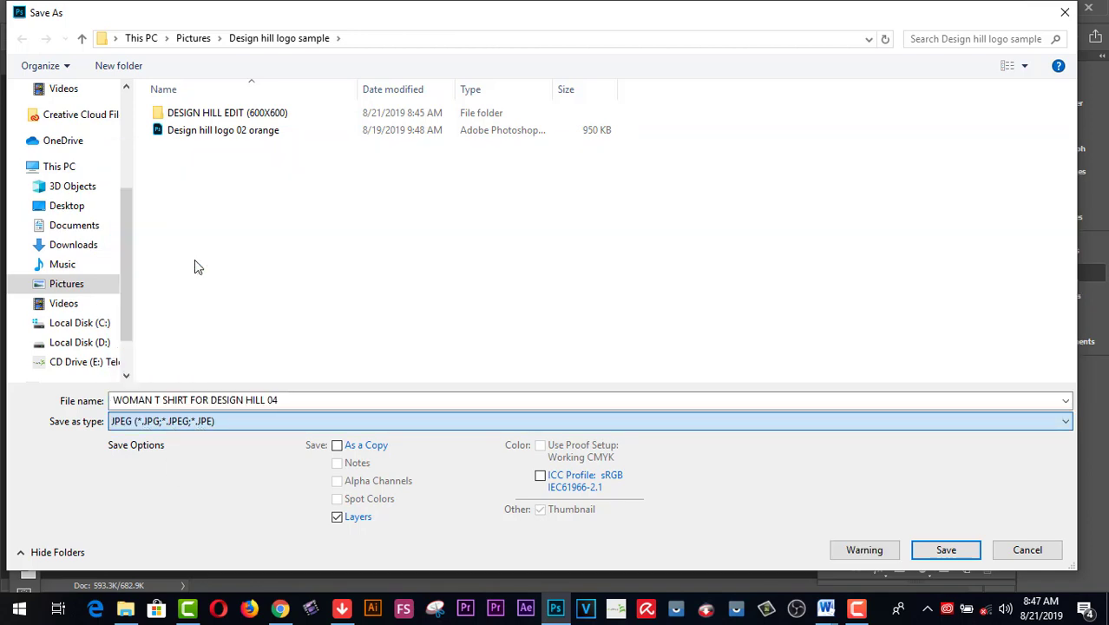
pyautogui.click(267, 120)
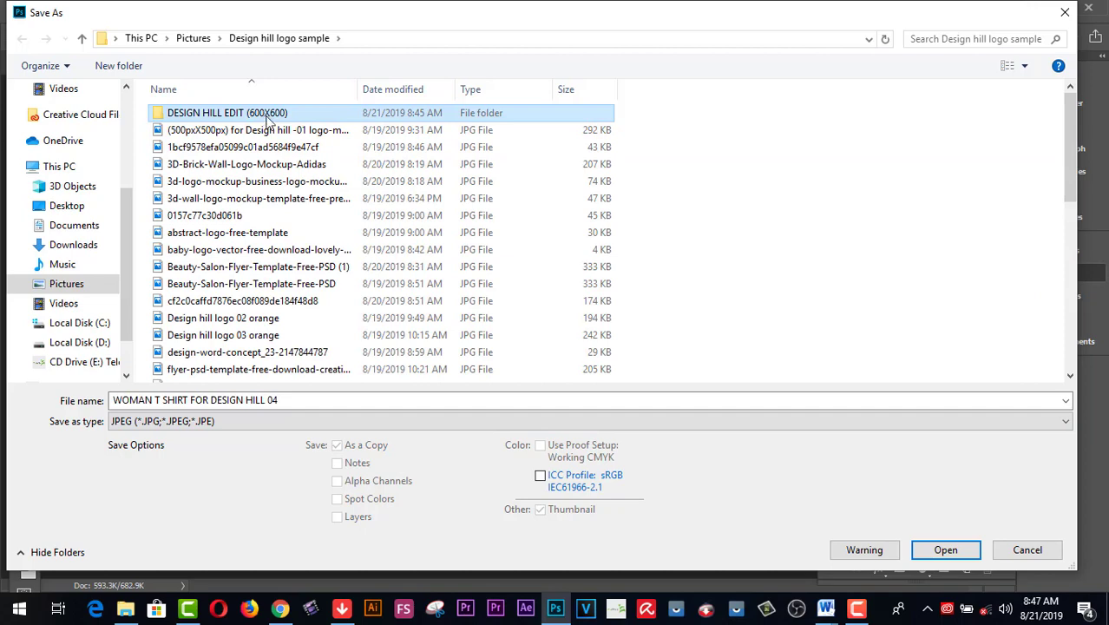
pyautogui.click(931, 553)
pyautogui.click(929, 550)
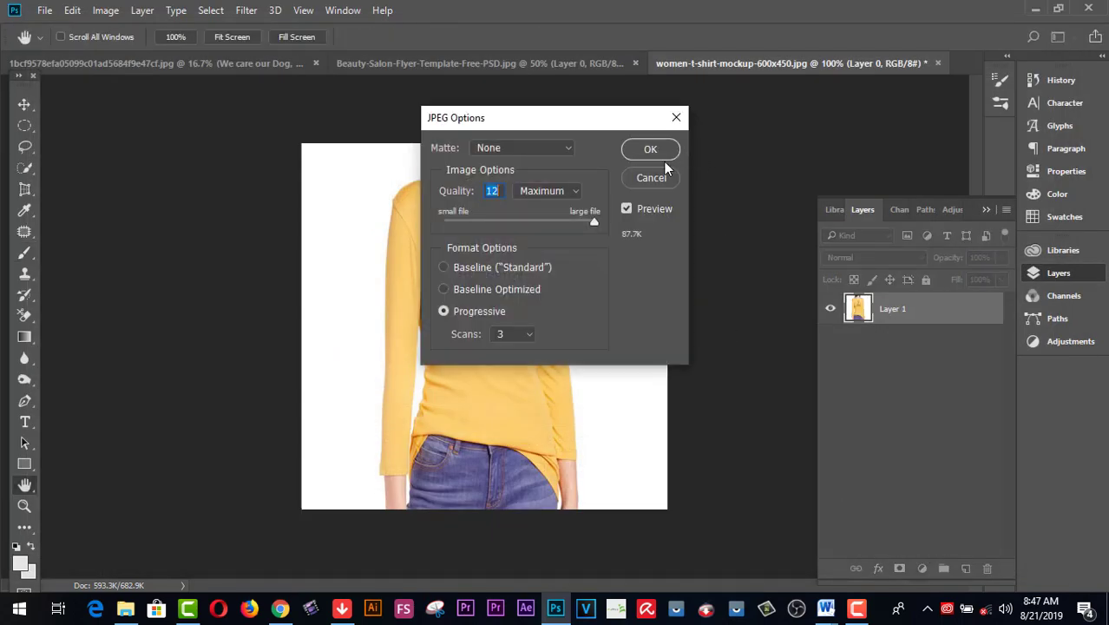
pyautogui.click(658, 152)
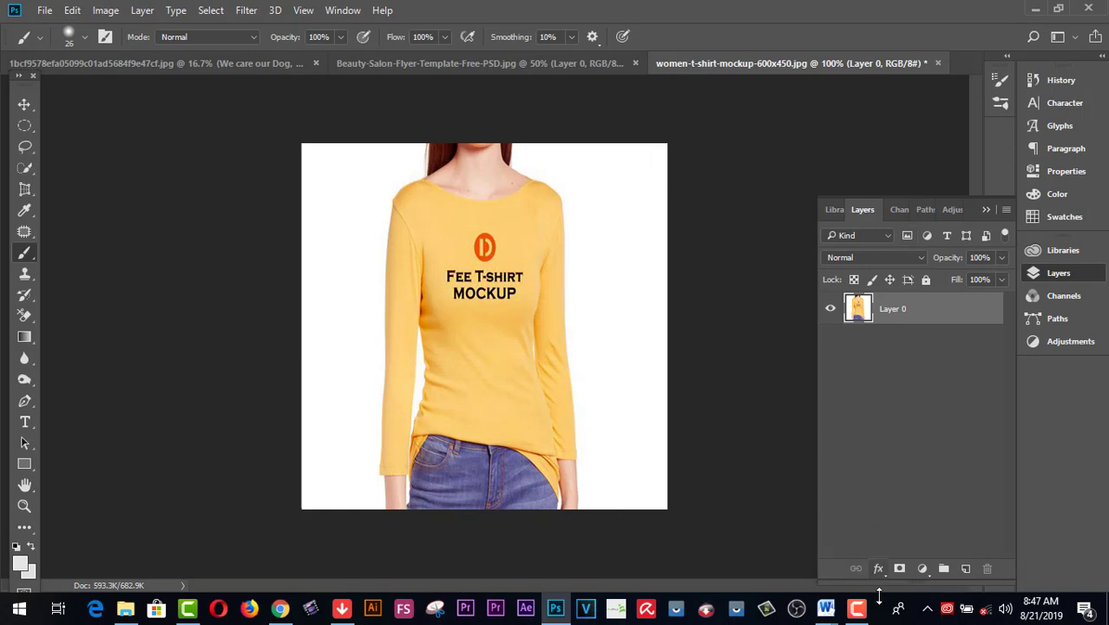
pyautogui.click(857, 610)
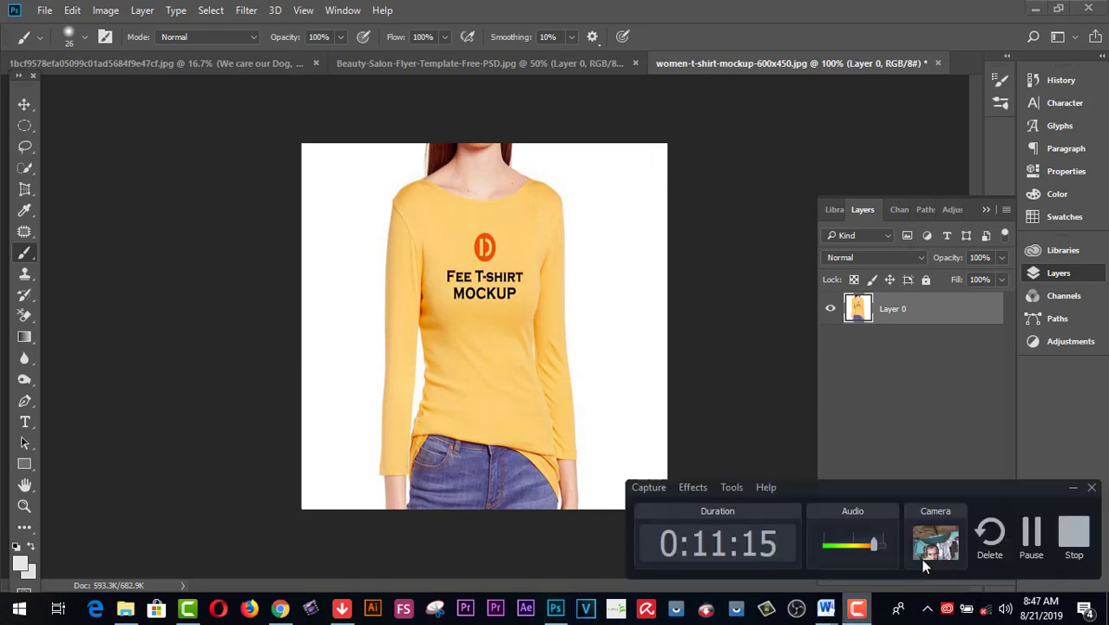
pyautogui.click(1030, 540)
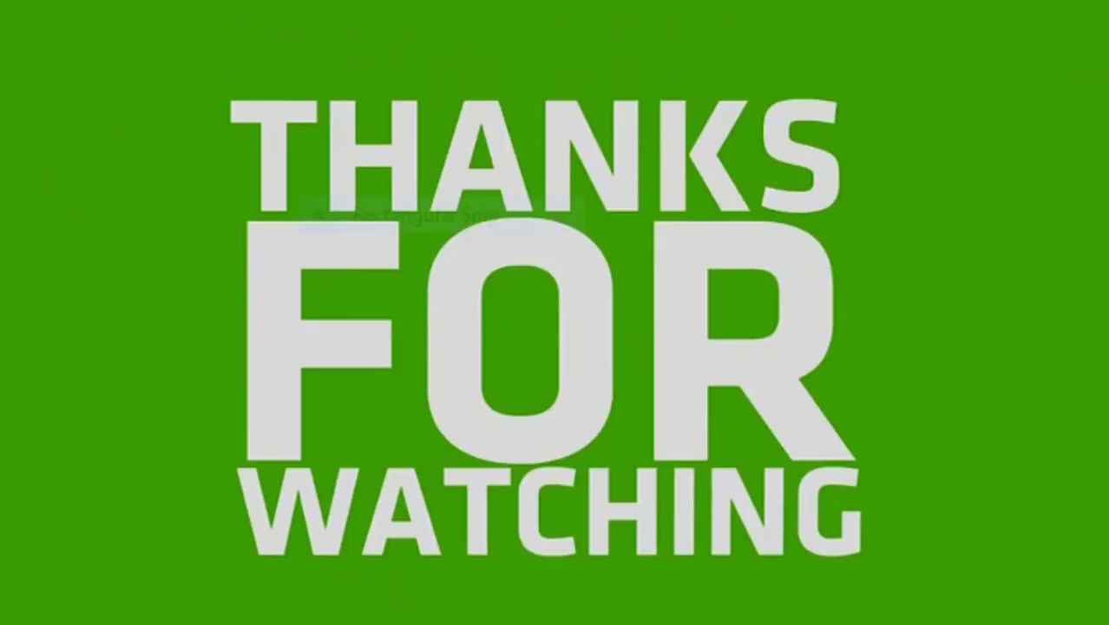